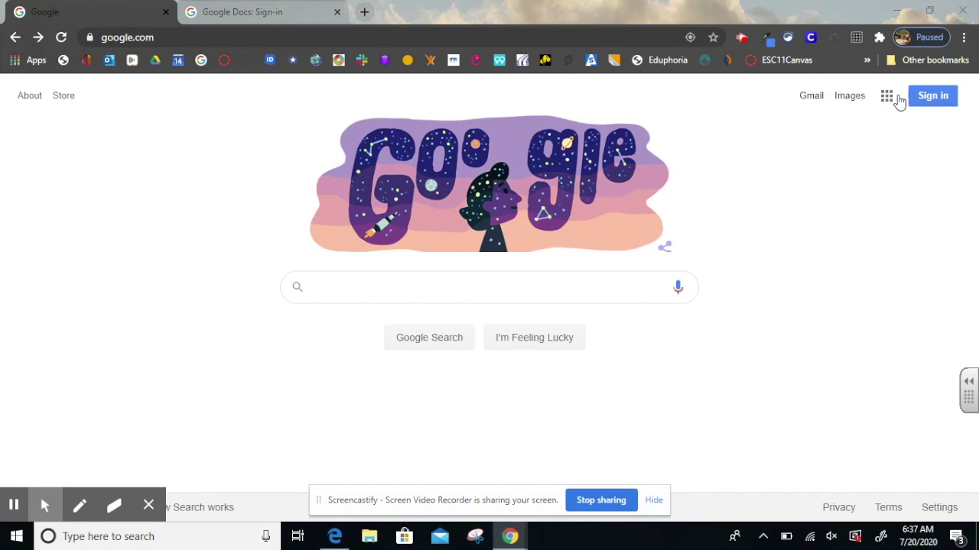
Start signing in with a different Google account and bring up the LWISD Login Credentials document
left_click(930, 103)
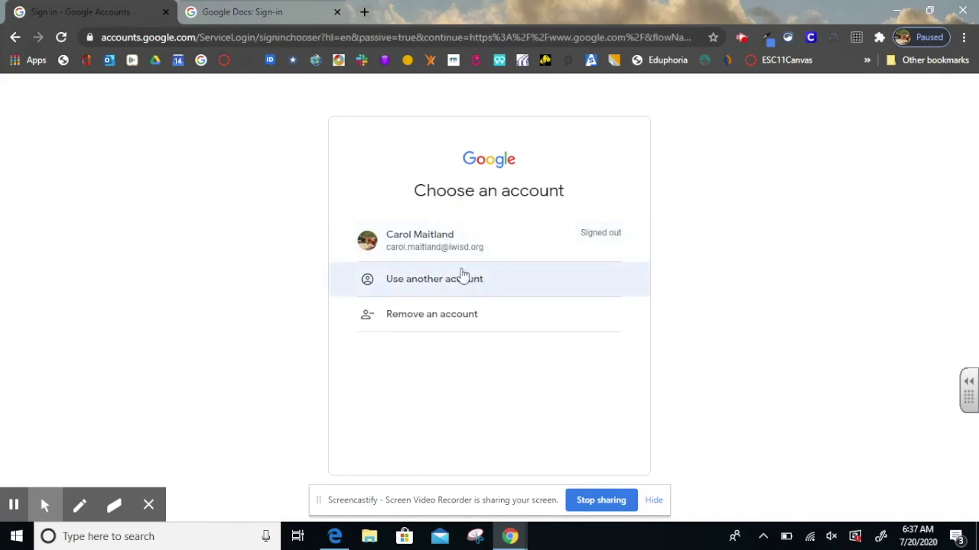
left_click(452, 281)
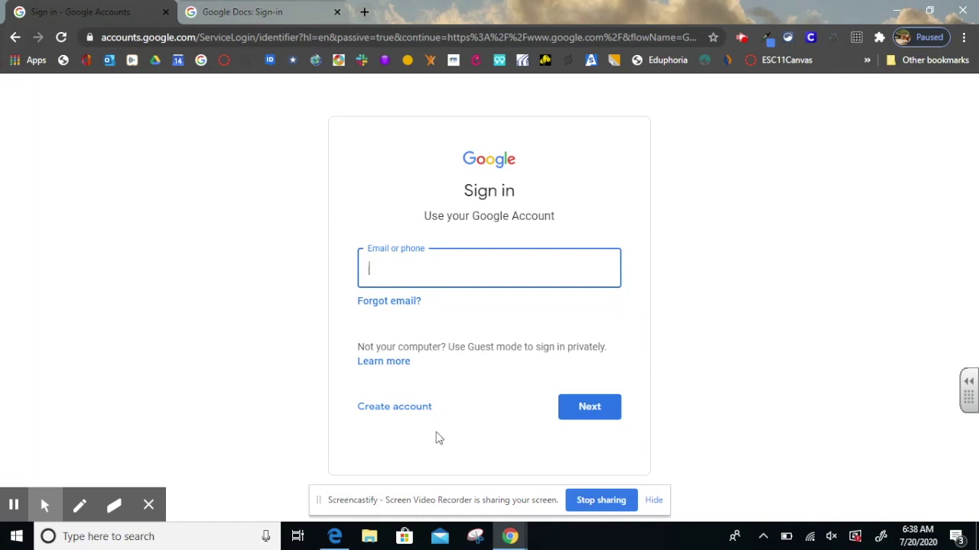
mouse_move(335, 538)
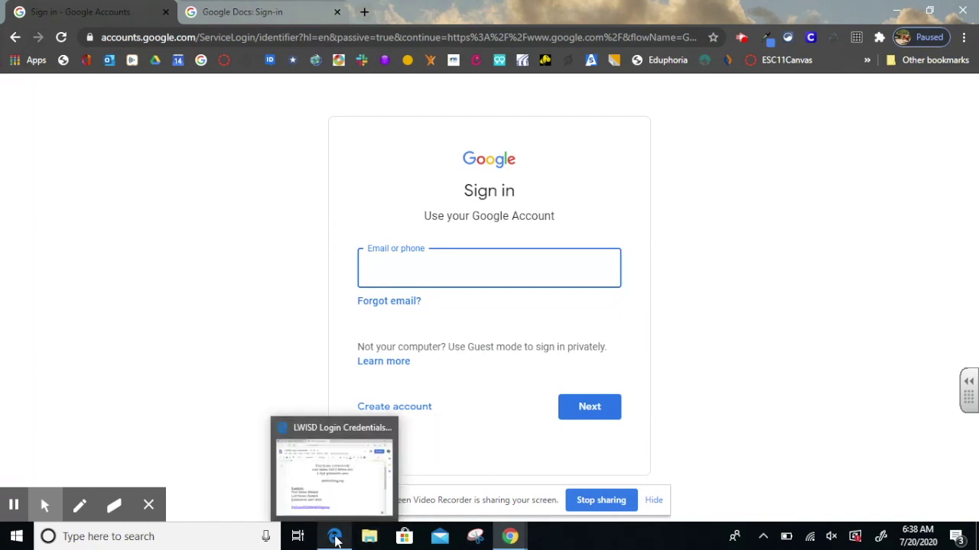
left_click(335, 538)
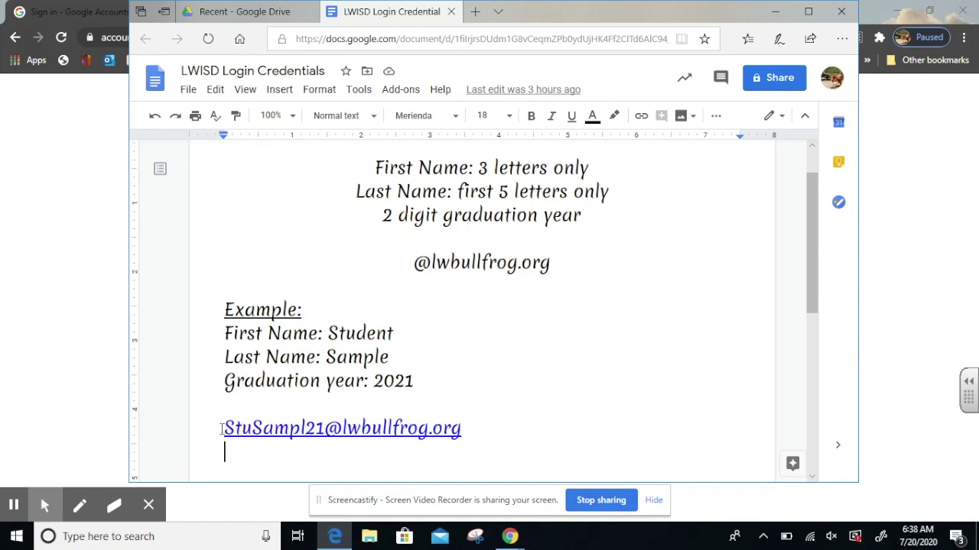
Select the example school email address, review the password rules, and minimize the document
left_click_drag(224, 427, 469, 432)
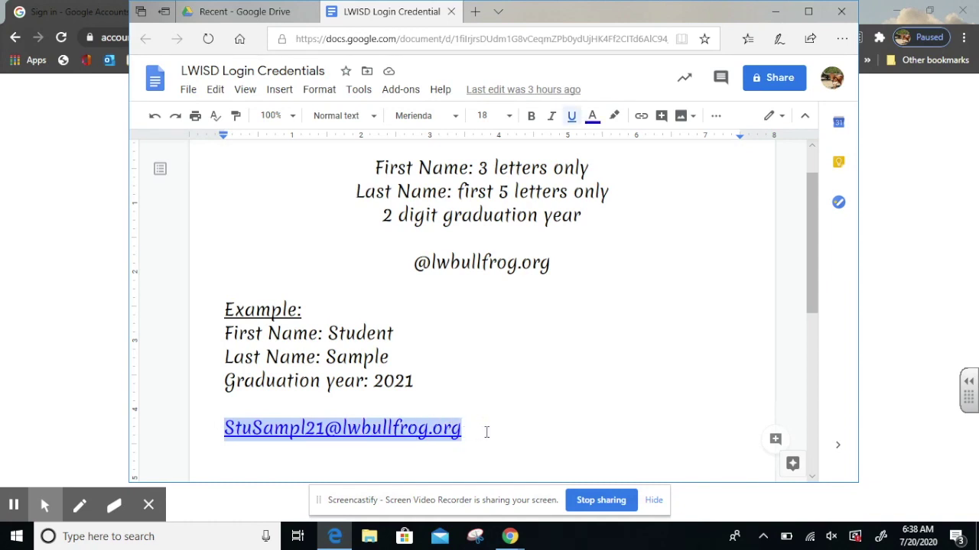
scroll(522, 405, "down", 4)
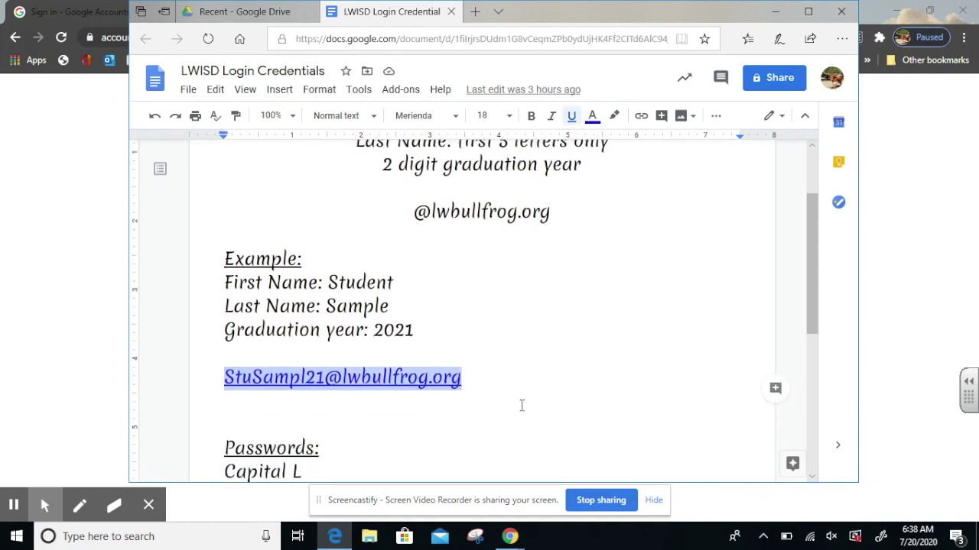
scroll(520, 405, "down", 1)
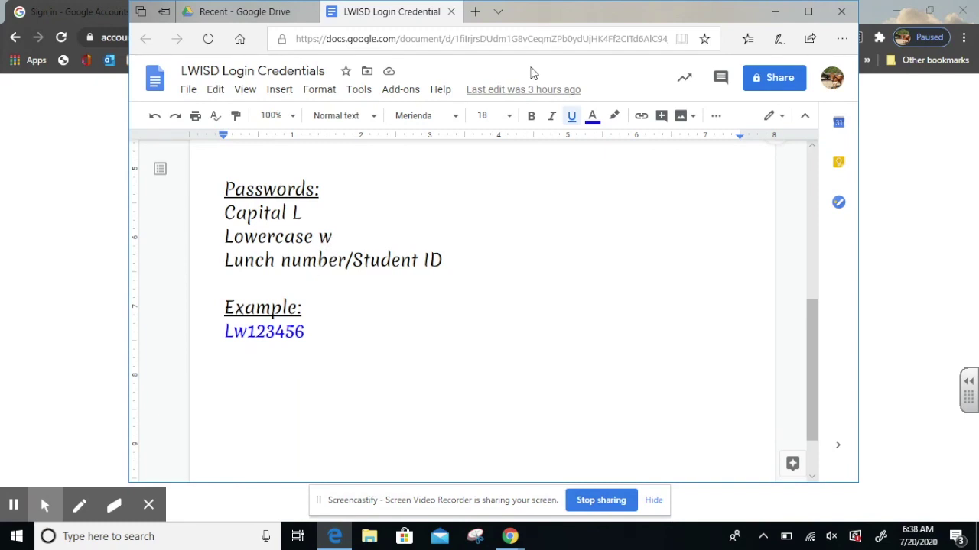
left_click(775, 11)
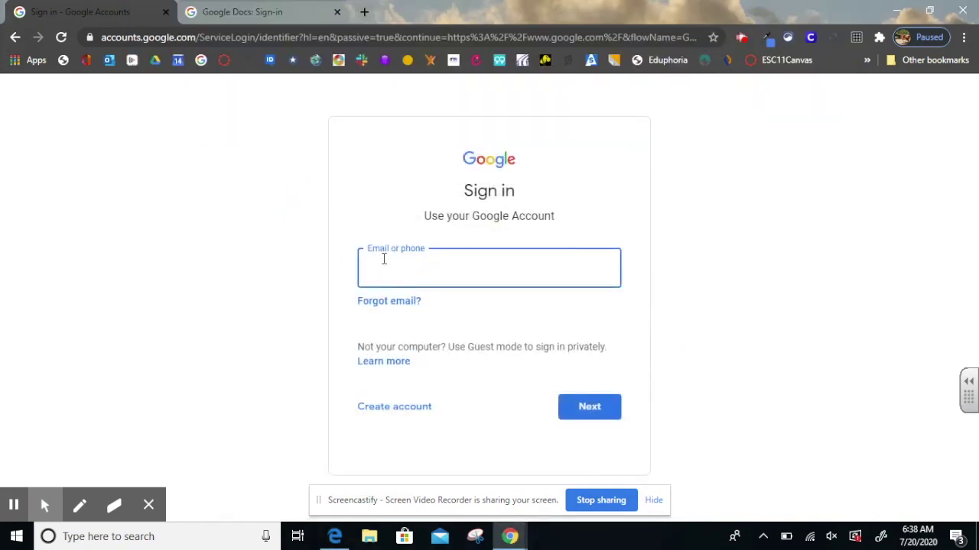
Clear the wrongly pasted text and enter the student's school email address
key("ctrl+v")
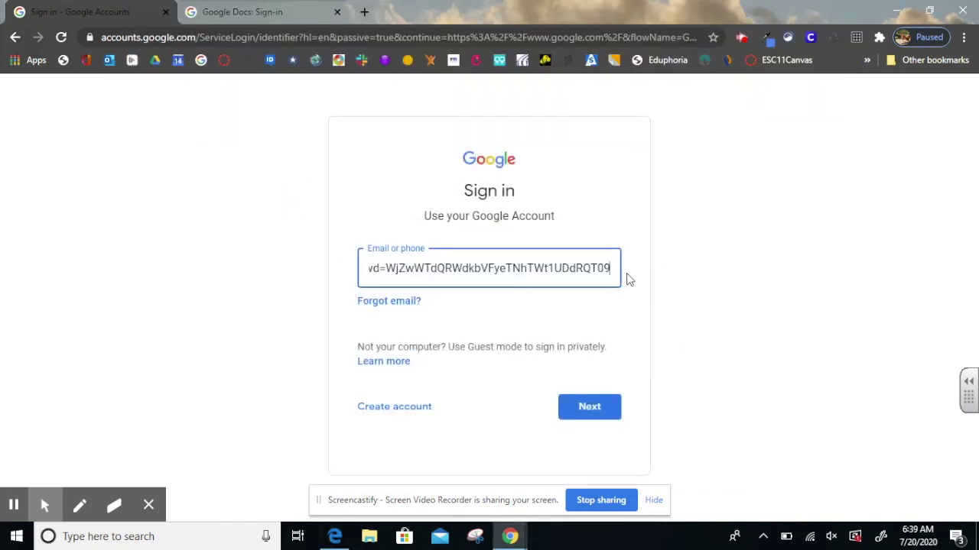
key("ctrl+a")
key("BackSpace")
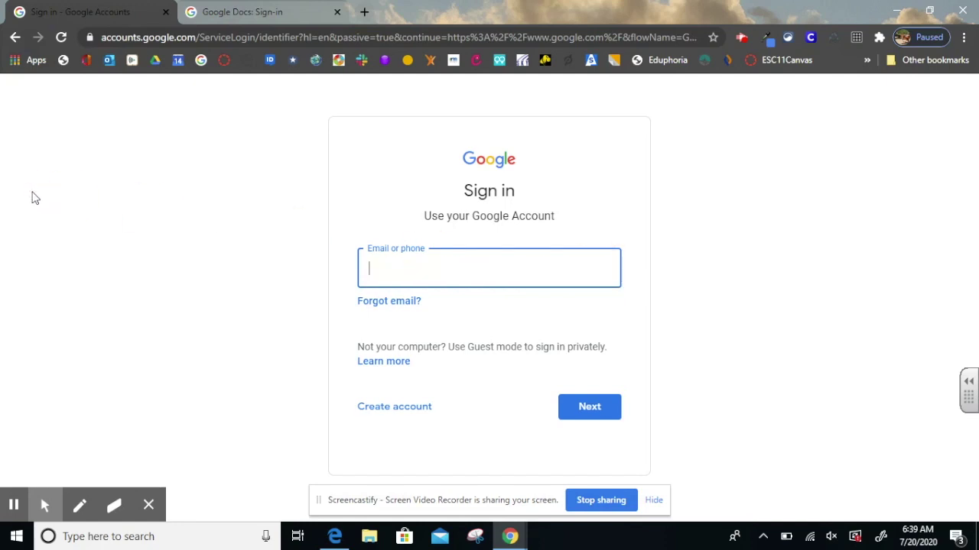
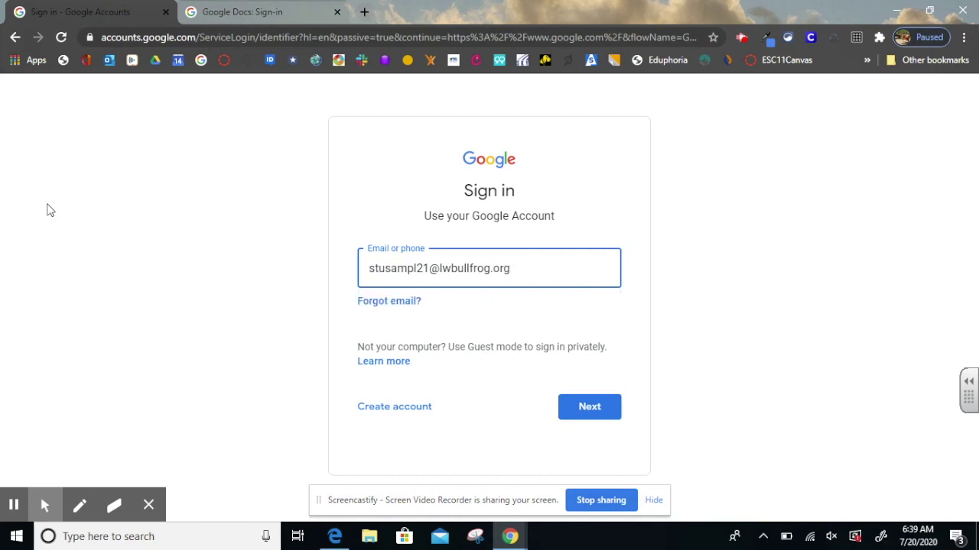
left_click(593, 405)
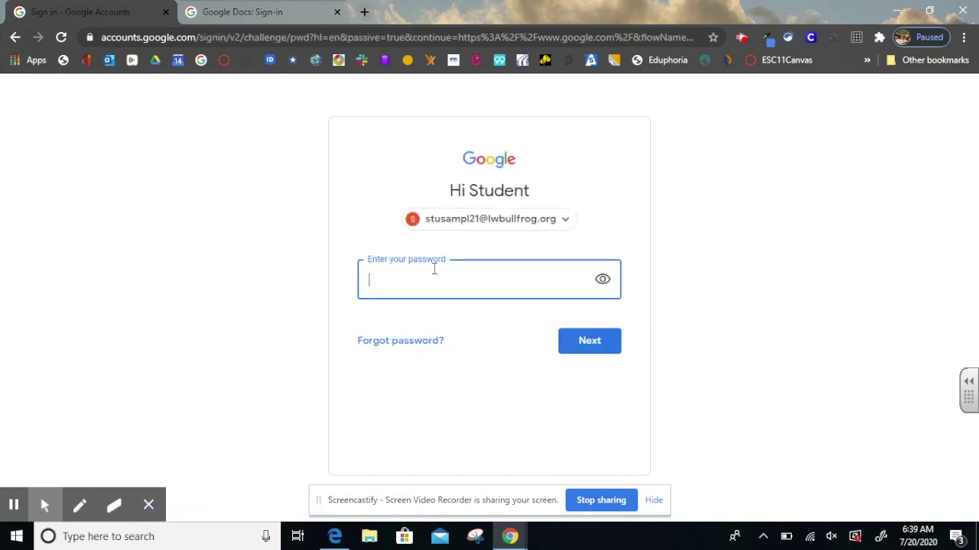
Type the account password with it visible and submit it to sign in
type("•")
left_click(597, 282)
type("w123456")
left_click(595, 344)
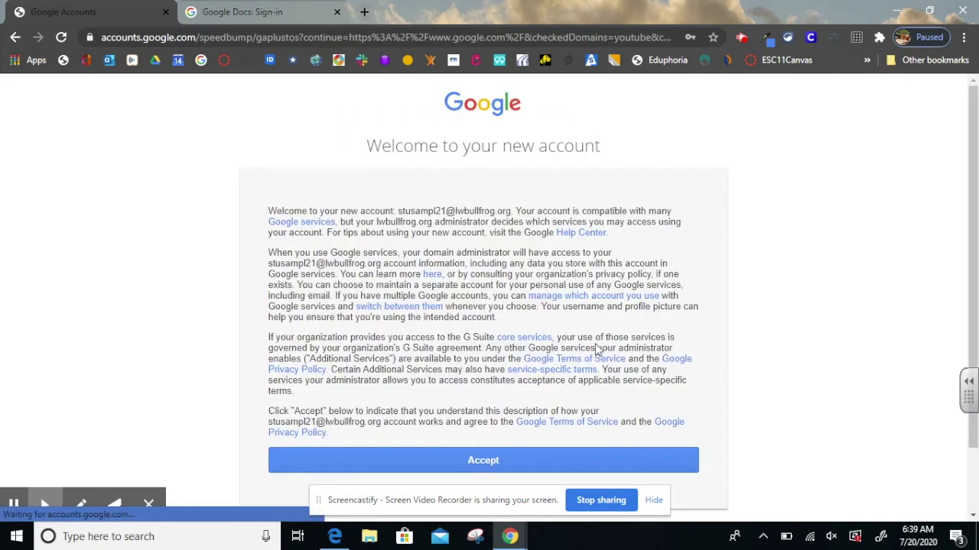
Accept the new account's terms and bring up the Google apps launcher
scroll(647, 338, "down", 1)
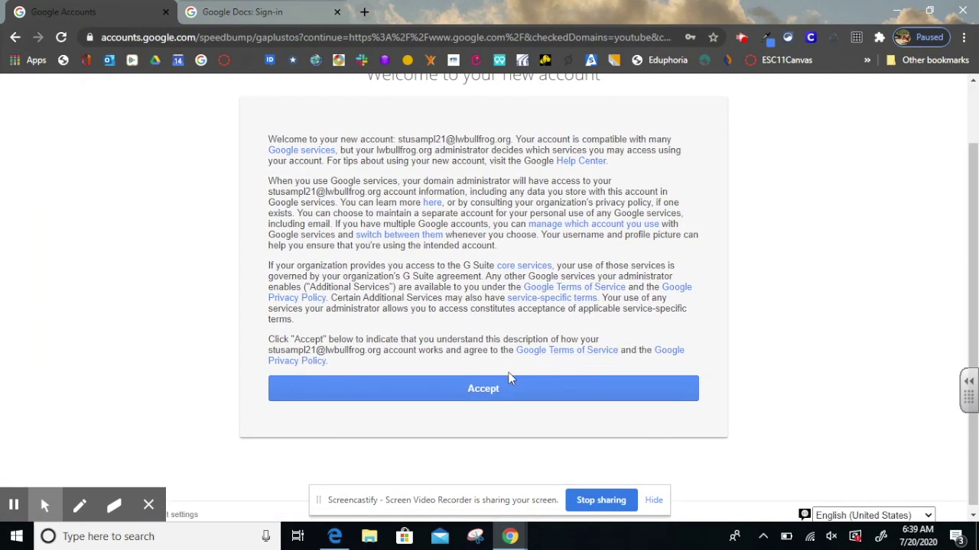
left_click(492, 396)
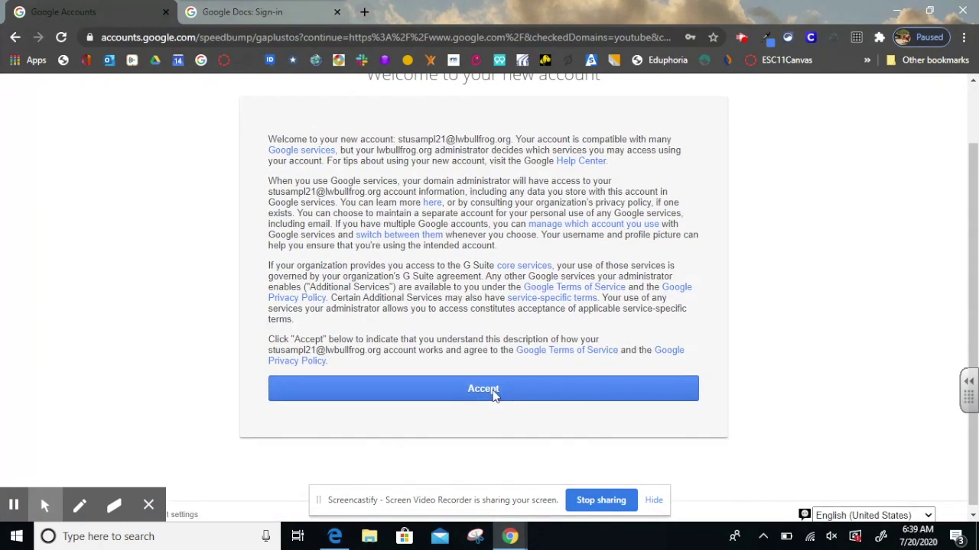
left_click(494, 391)
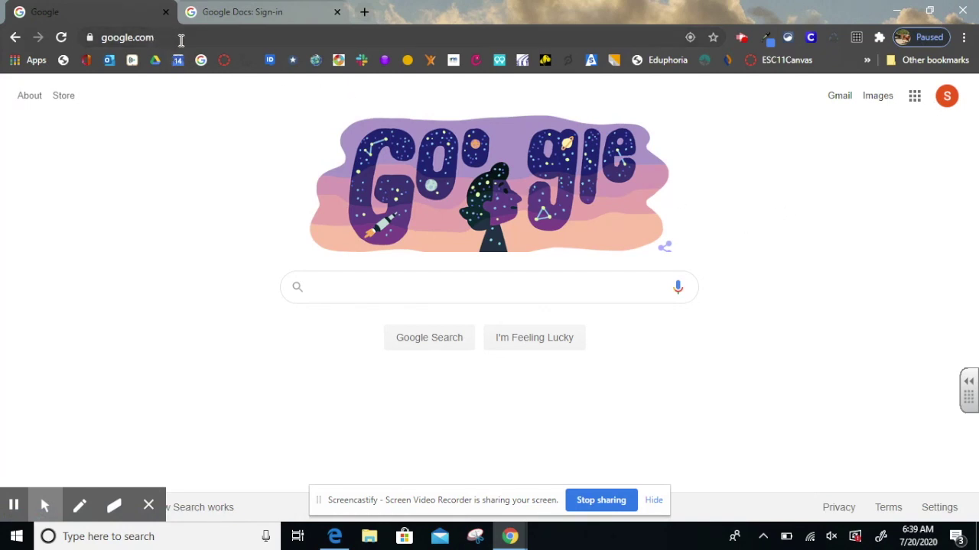
left_click(913, 108)
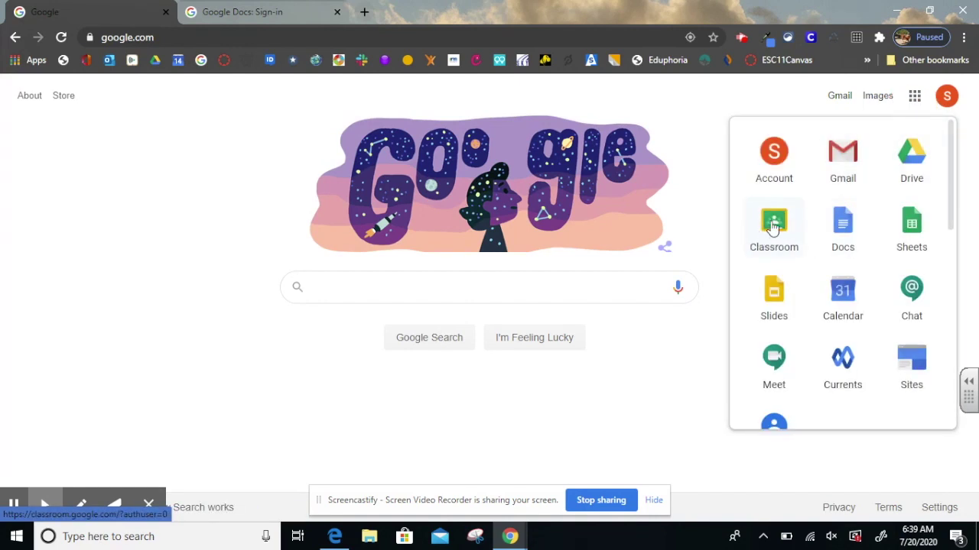
Launch Classroom from the apps list and join the Lake Worth Math class
left_click(772, 224)
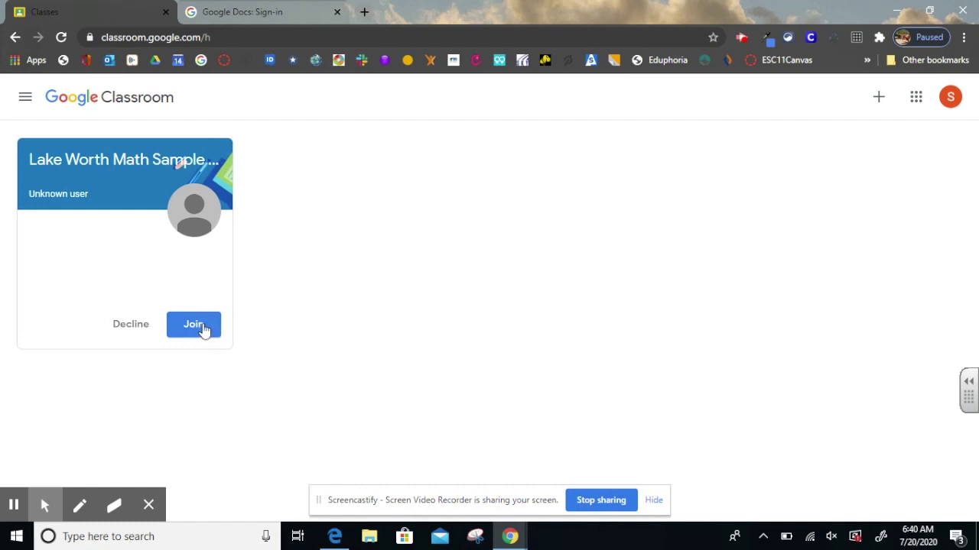
left_click(203, 328)
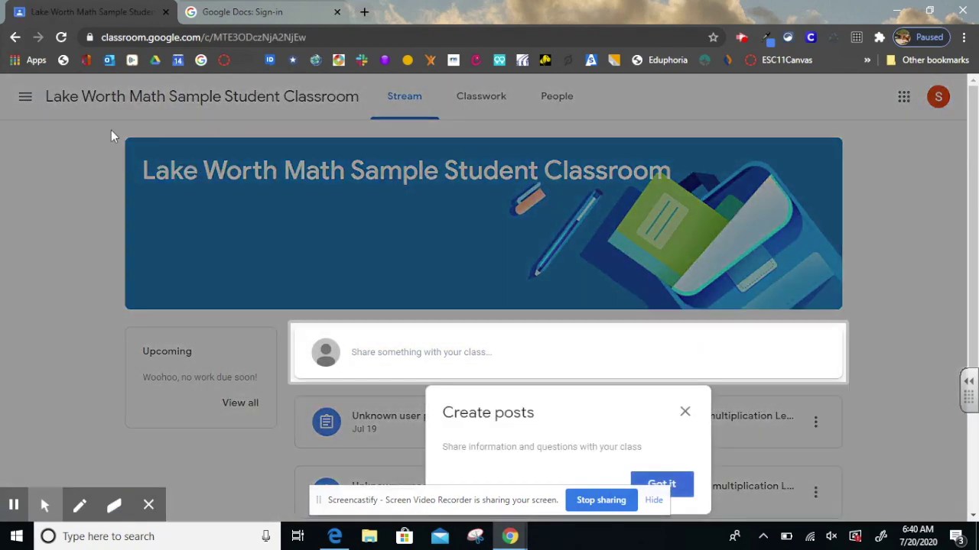
Dismiss the posts tip, return to the Classes home page, and start joining a class
left_click(684, 411)
left_click(25, 96)
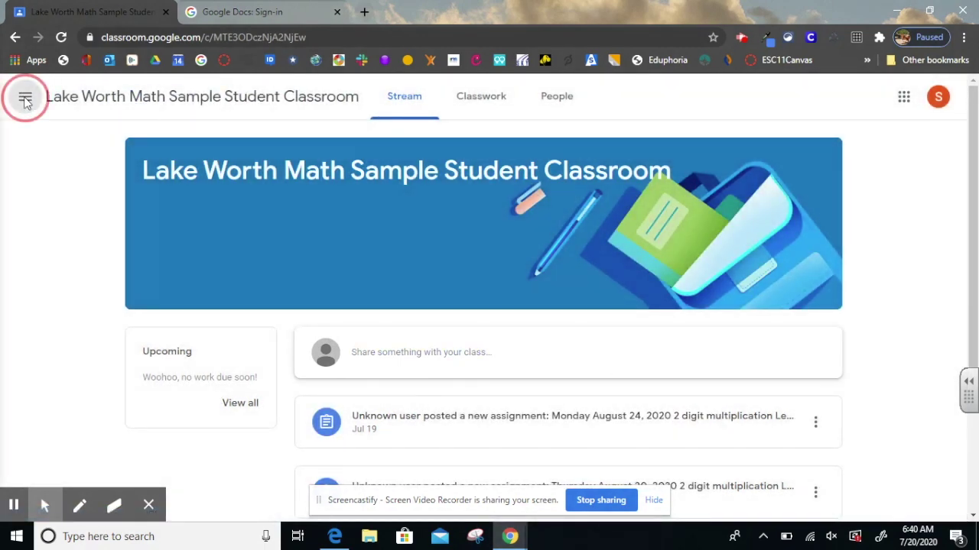
left_click(72, 107)
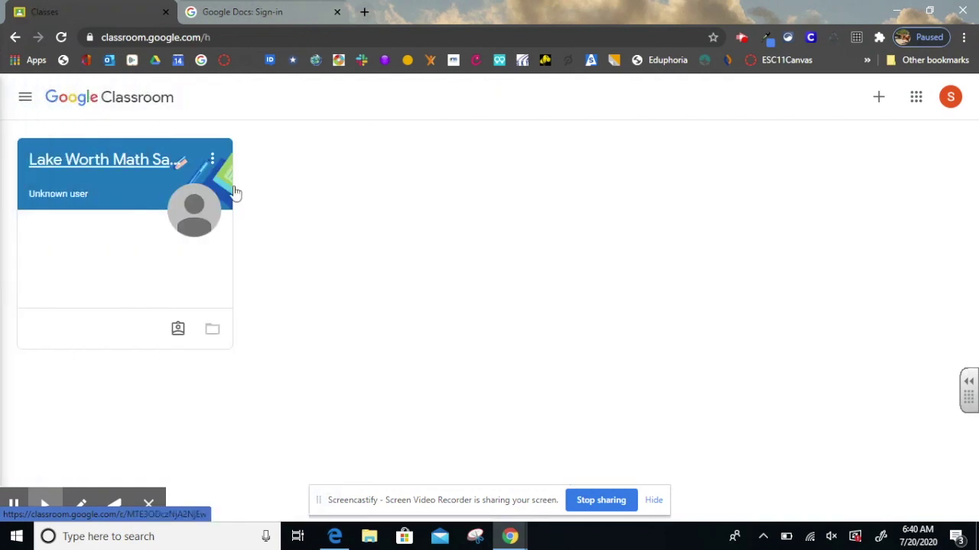
left_click(880, 99)
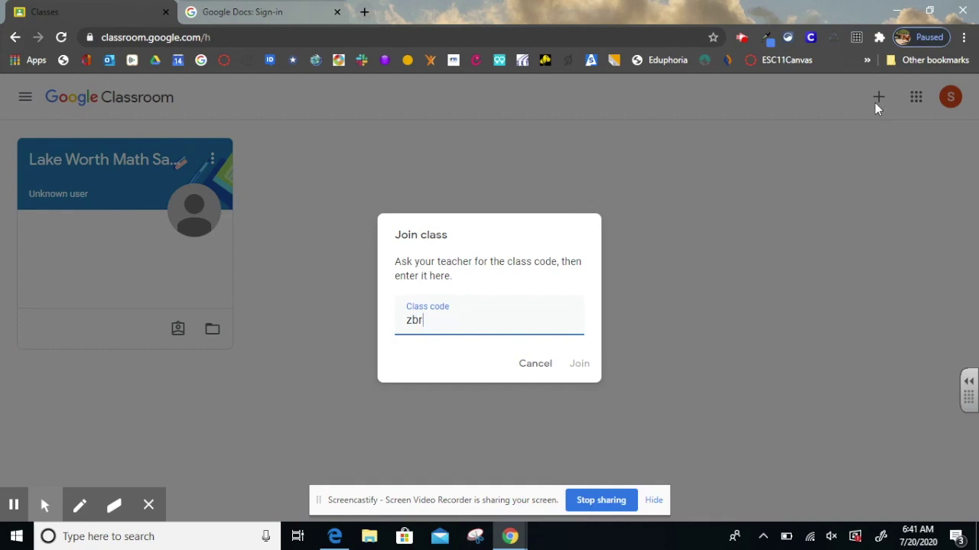
Enter the teacher's class code and join Lake Worth Sample Student Classroom
type("dyy")
left_click(579, 365)
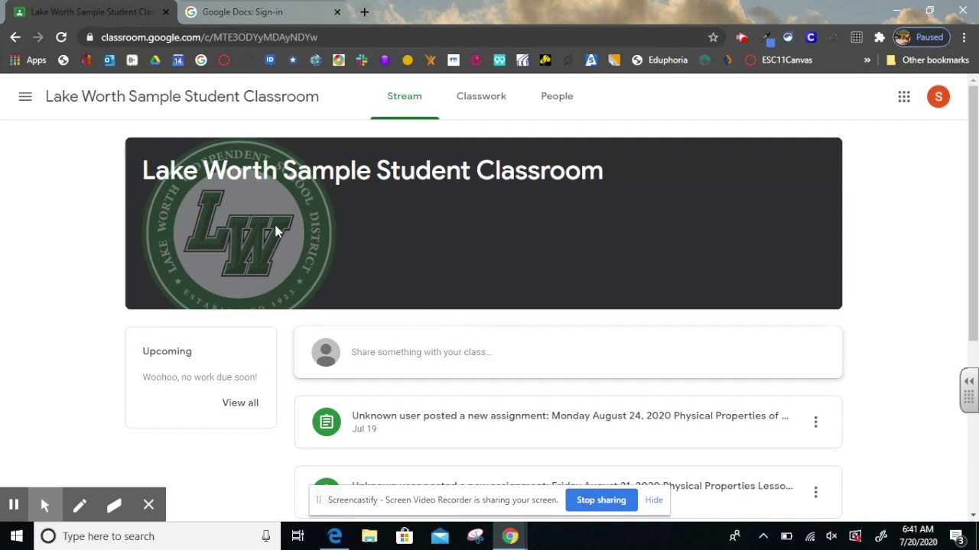
left_click(25, 96)
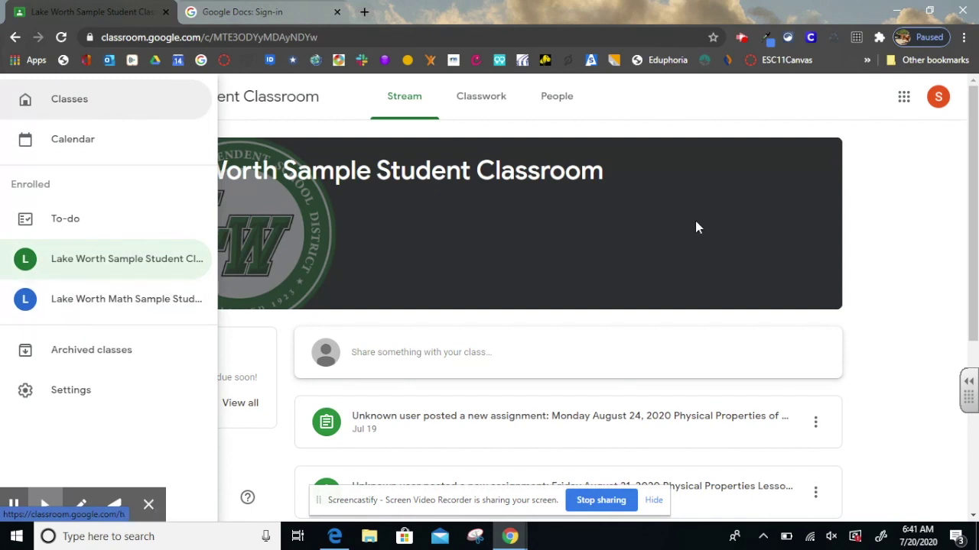
left_click(76, 141)
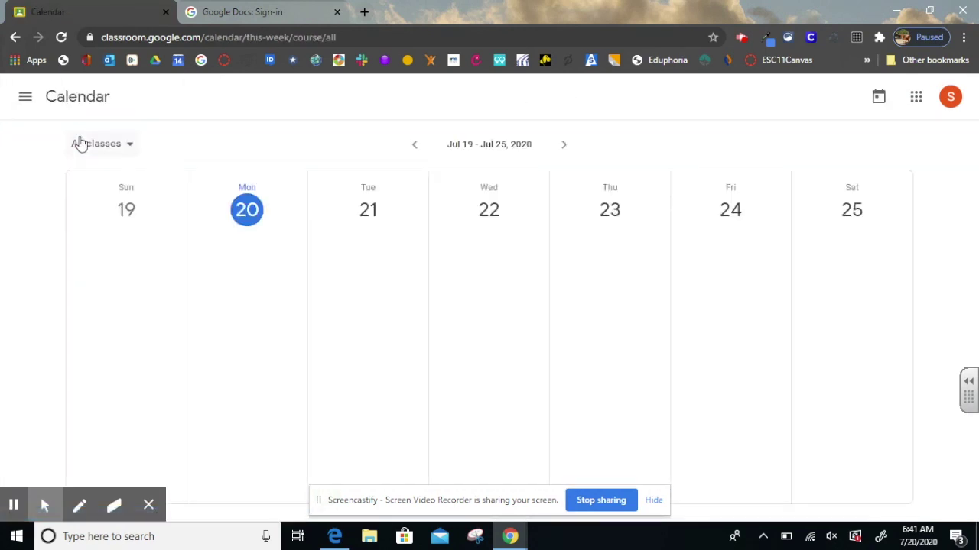
left_click(564, 147)
left_click(564, 149)
left_click(564, 147)
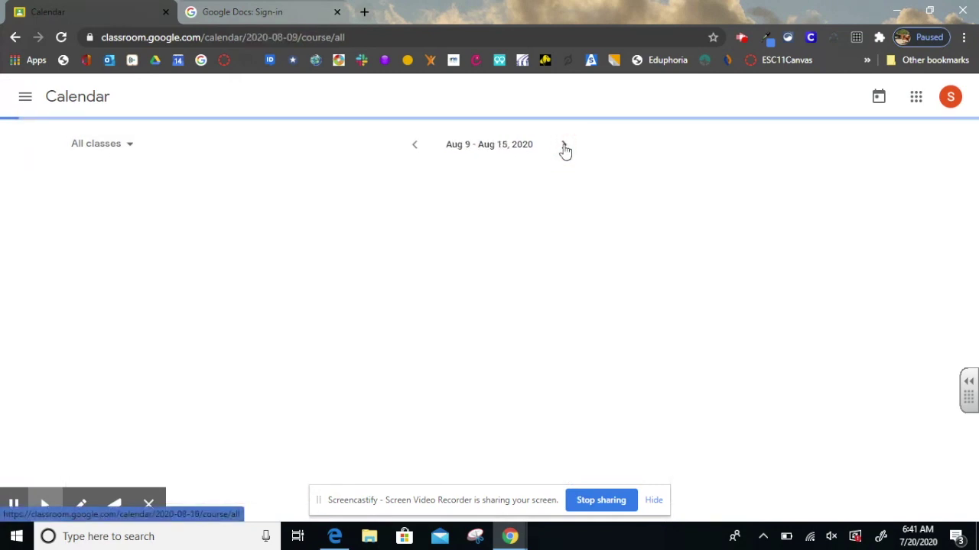
left_click(564, 147)
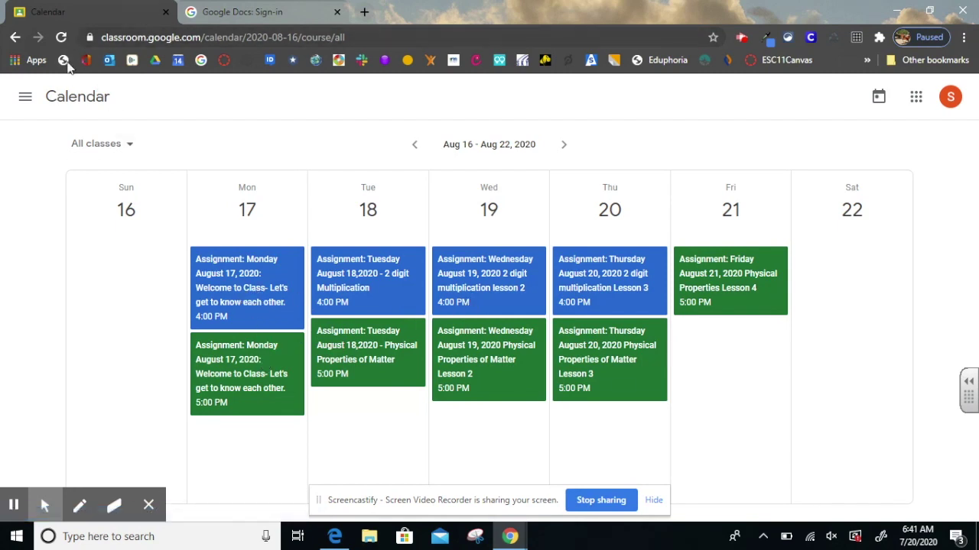
left_click(24, 99)
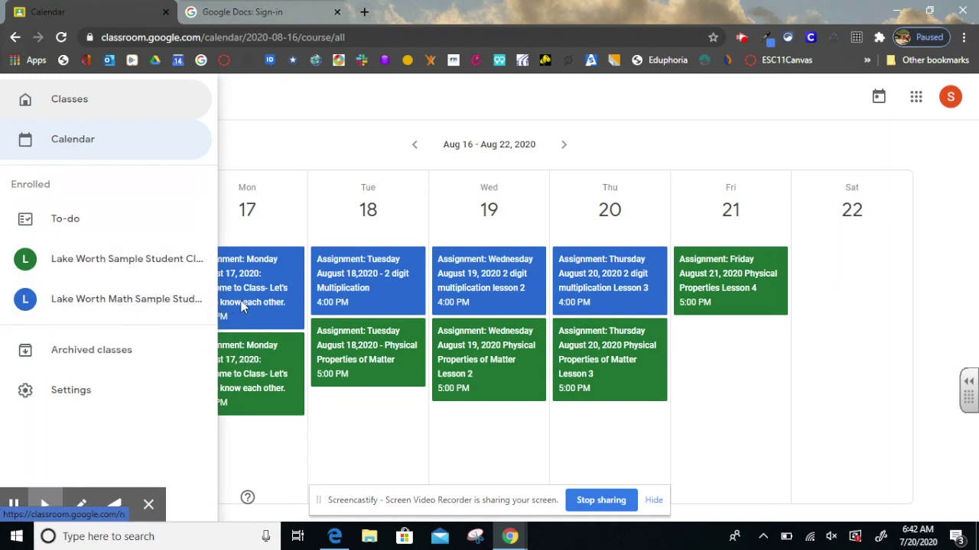
left_click(91, 261)
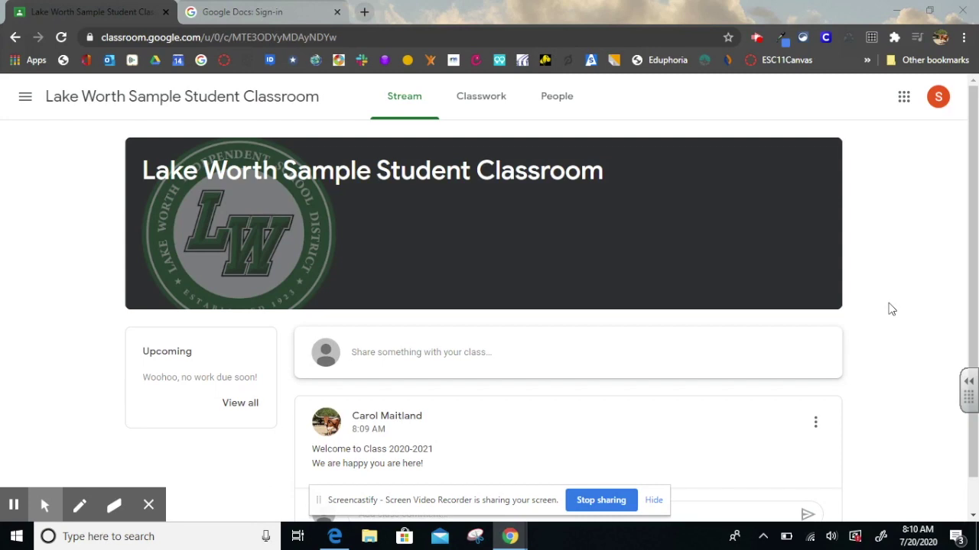
Highlight the welcome post's text on the Stream, then switch to the Classwork page
left_click(409, 101)
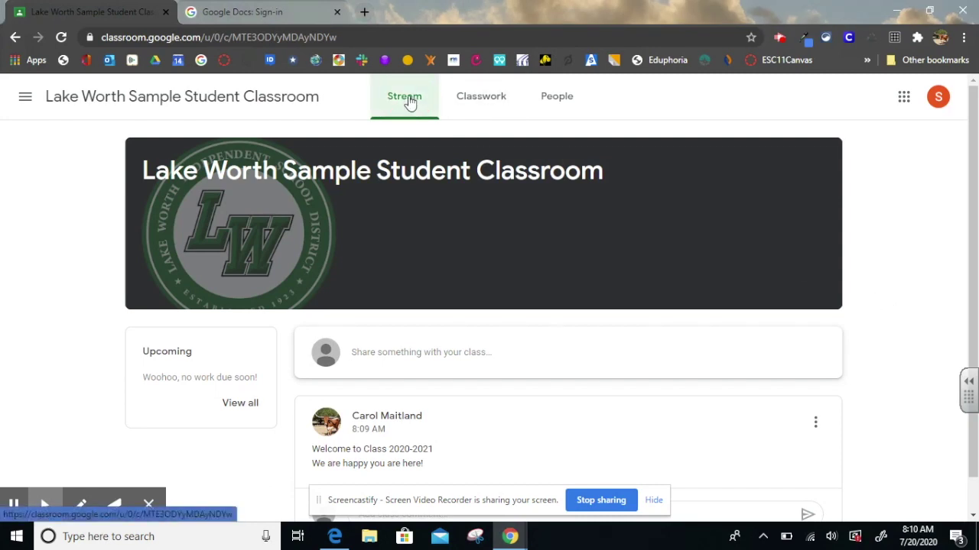
scroll(475, 240, "down", 1)
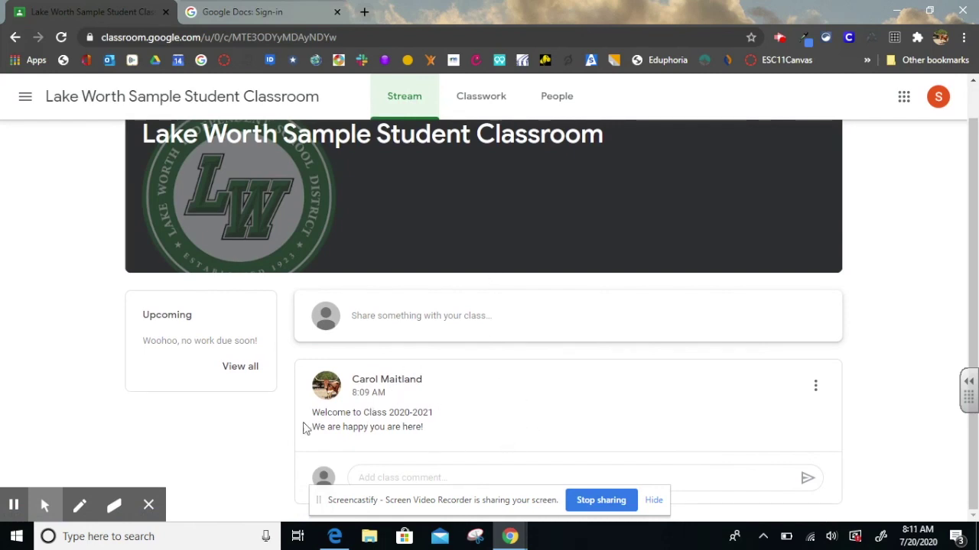
left_click_drag(305, 426, 426, 439)
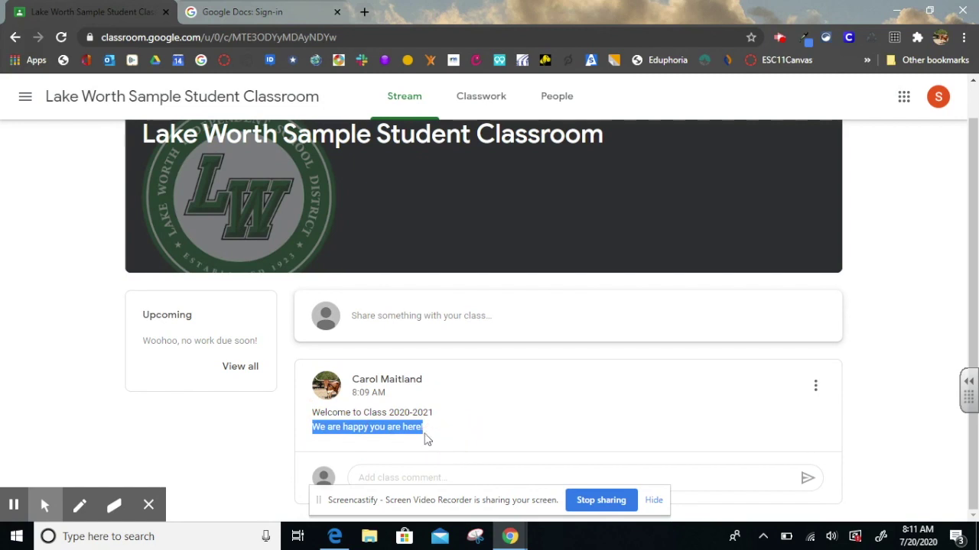
left_click(260, 454)
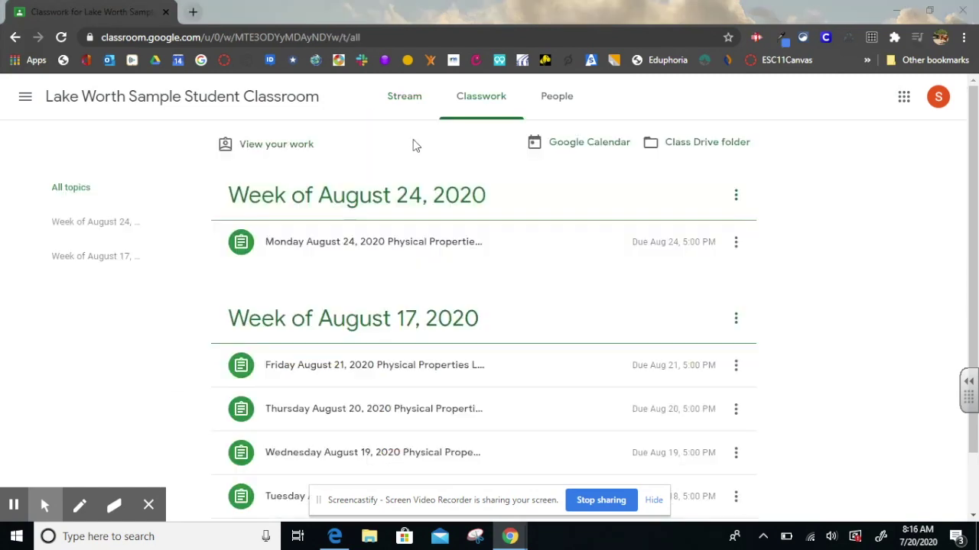
left_click(478, 103)
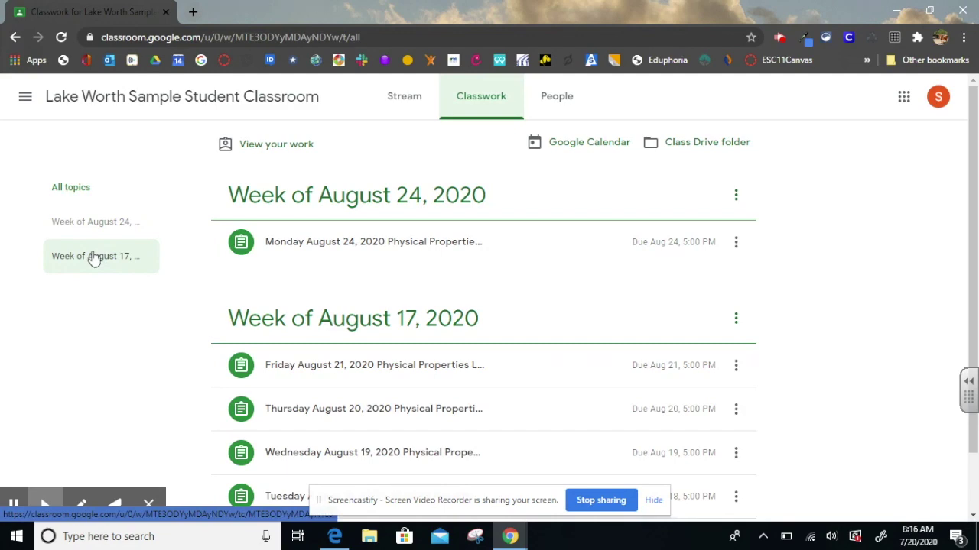
Filter to the Week of August 17 topic and open the Monday August 17 assignment
left_click(94, 259)
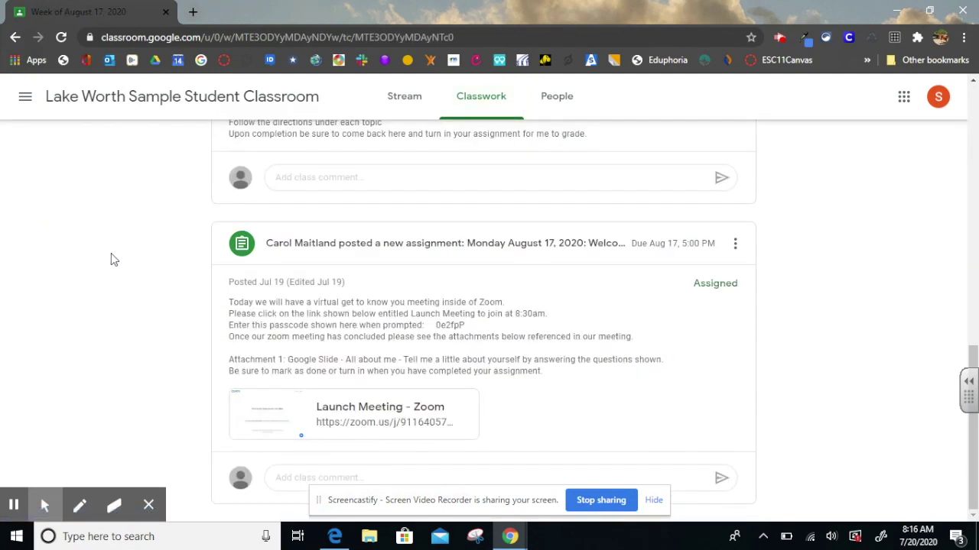
scroll(306, 260, "up", 8)
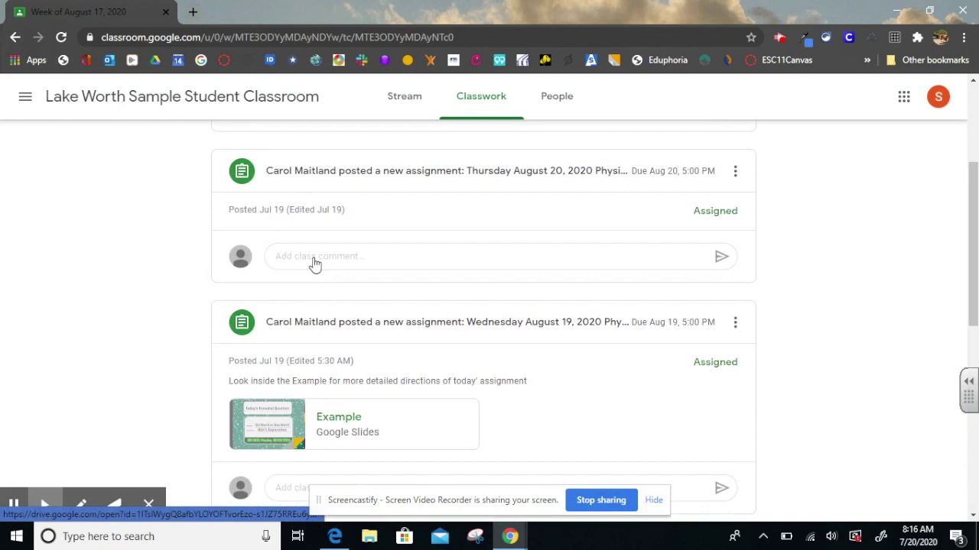
scroll(339, 264, "down", 7)
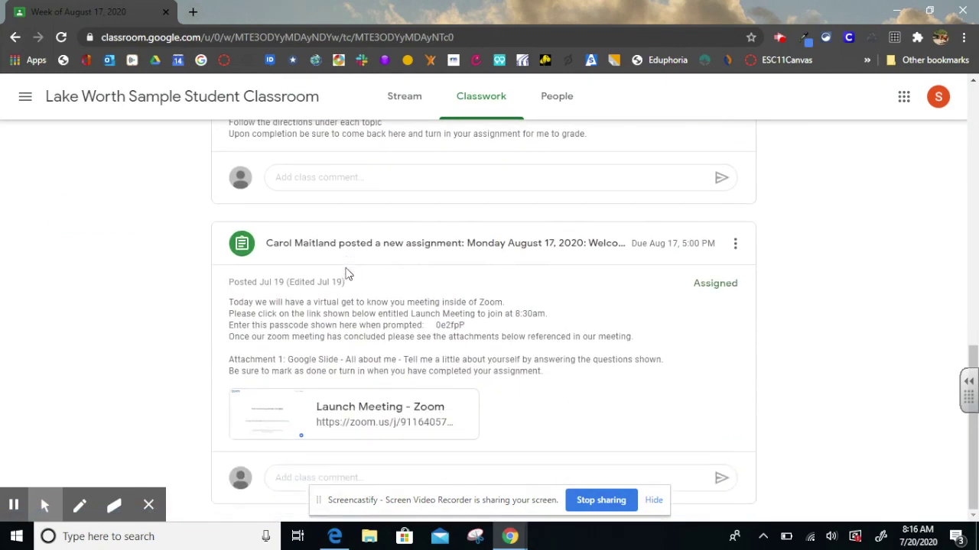
left_click(315, 253)
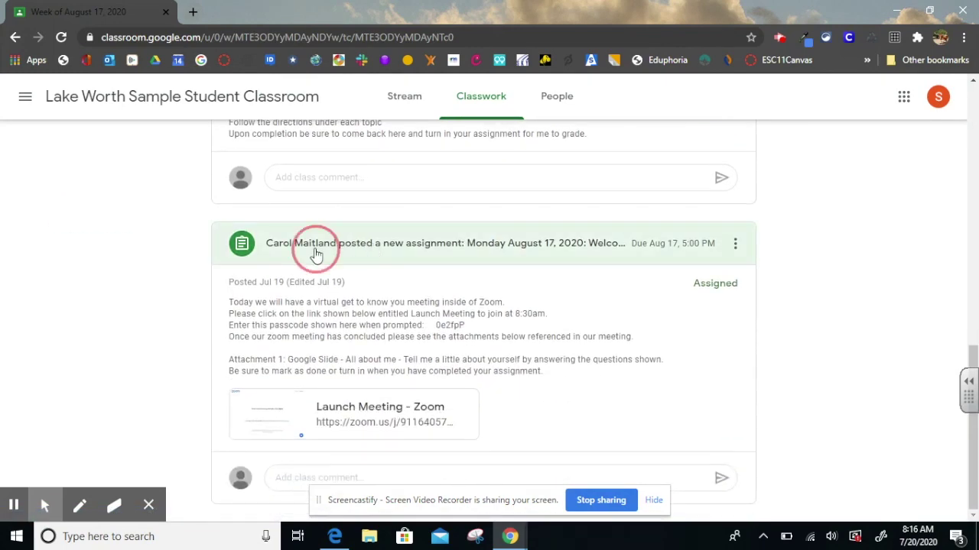
Open the Monday August 17 assignment's details, then visit and close its Zoom meeting link
left_click_drag(315, 253, 429, 252)
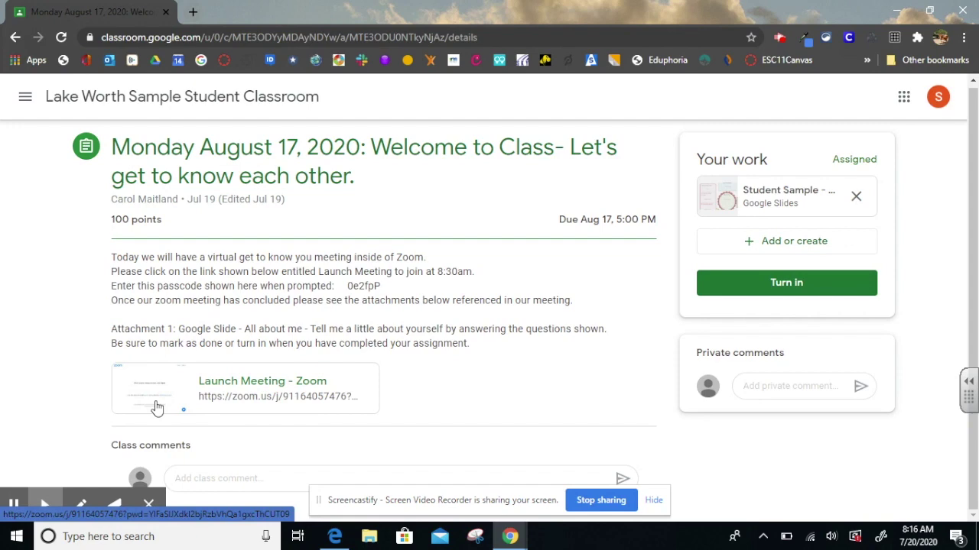
left_click(239, 407)
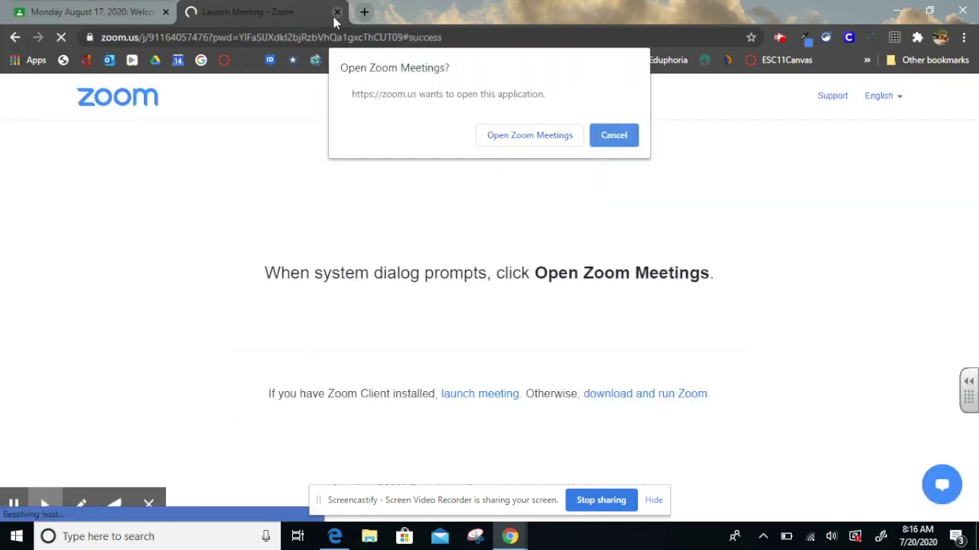
left_click(338, 11)
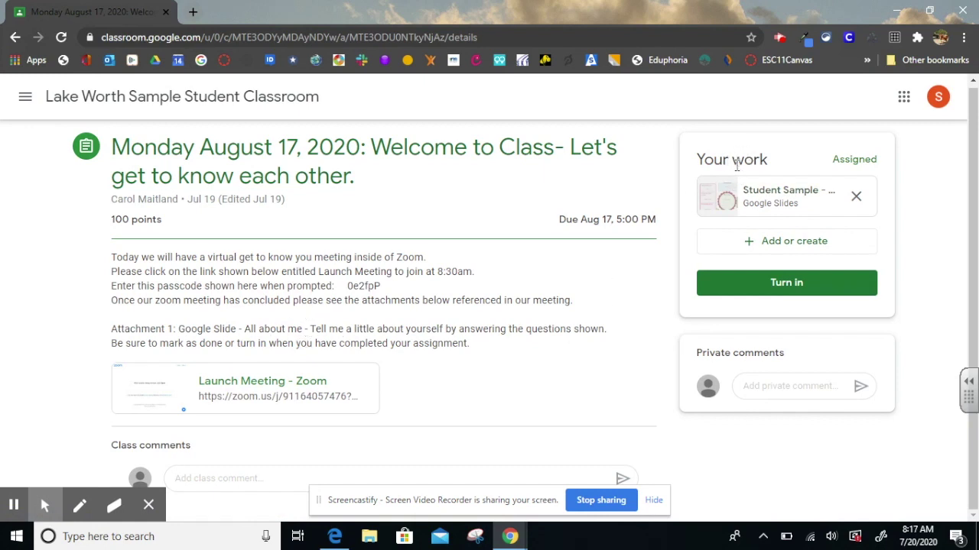
Open the attached Student Sample slides and zoom in on the favorite-color box answered Purple
left_click(740, 202)
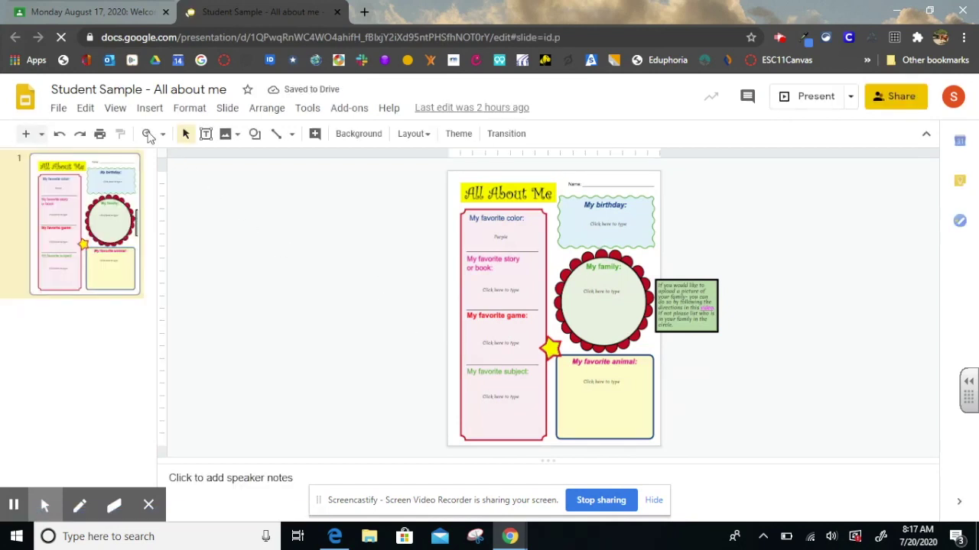
left_click(147, 136)
left_click(497, 252)
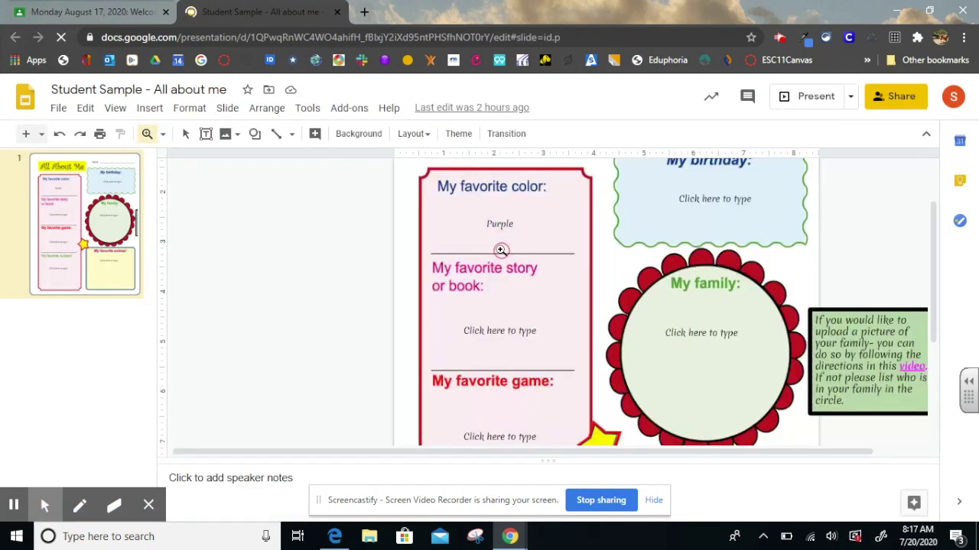
left_click(553, 265)
Zoom in on the birthday box beside it, then close the slides
scroll(541, 326, "up", 3)
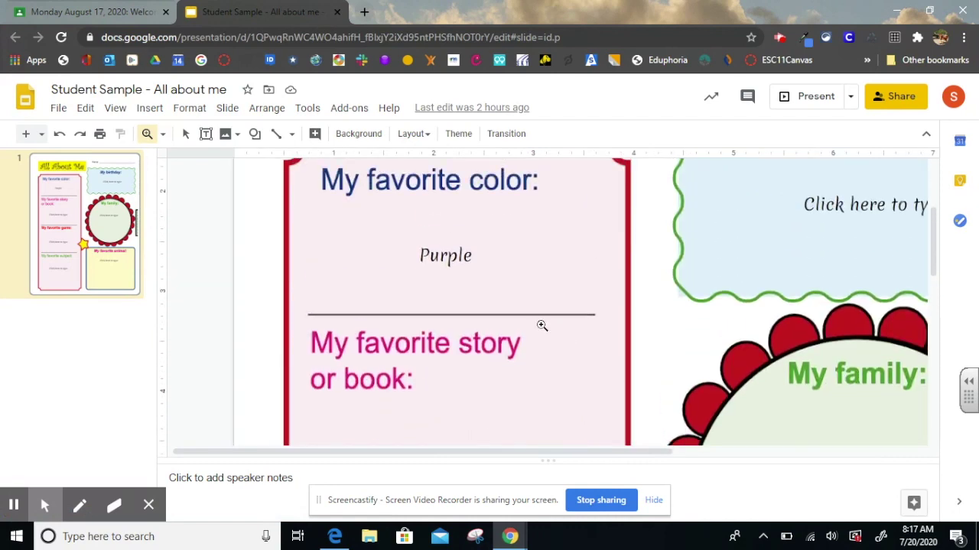
left_click(816, 348)
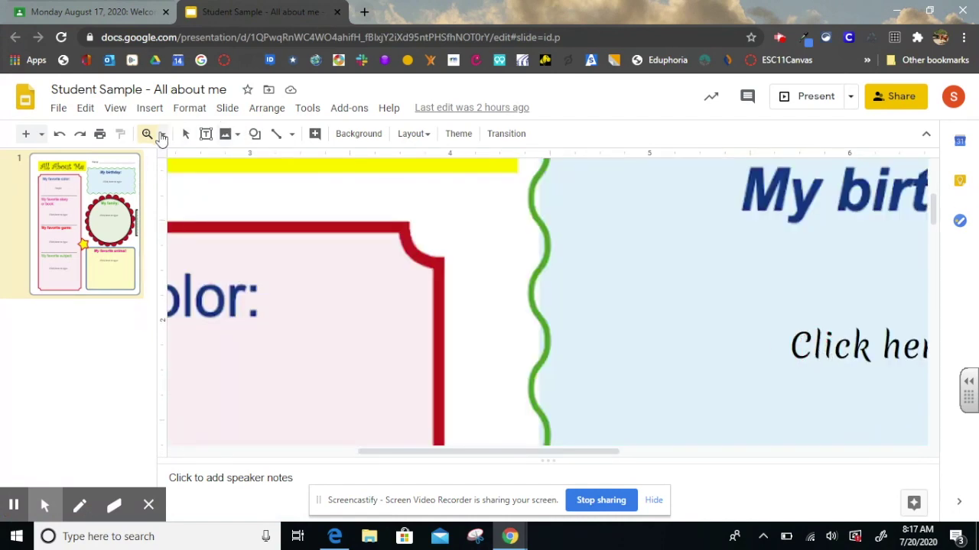
left_click(336, 12)
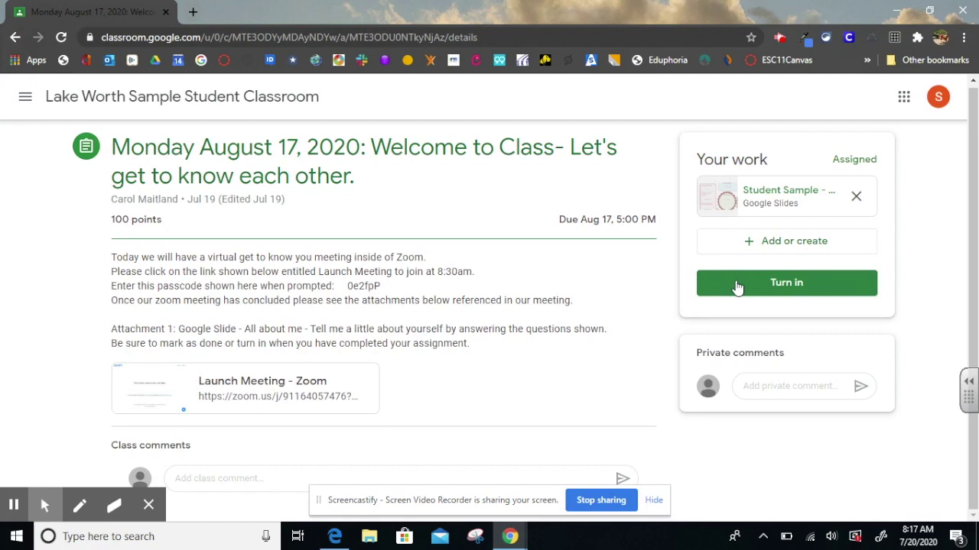
Turn in the Monday August 17 assignment and confirm, then return to the class page
left_click(736, 284)
left_click(675, 358)
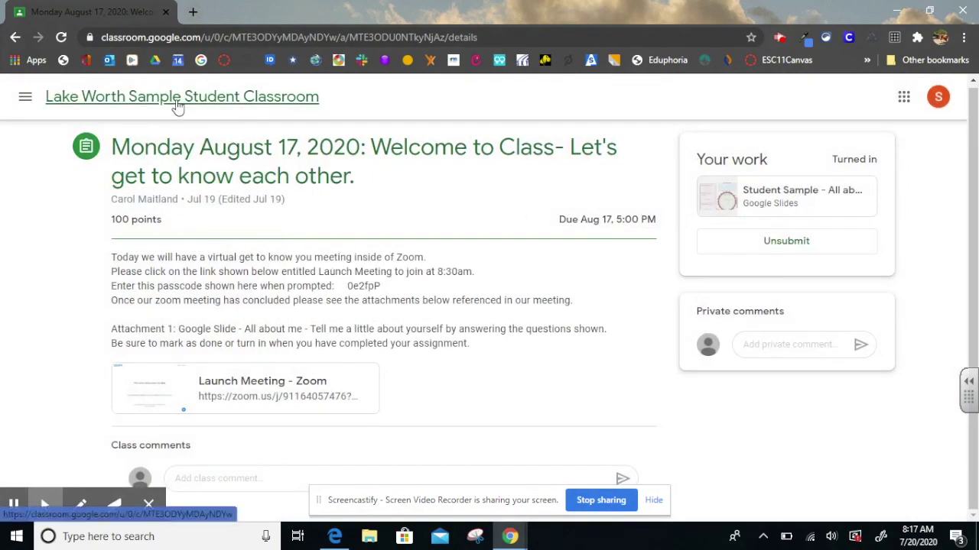
left_click(178, 108)
In Classwork, expand the Tuesday August 18 Physical Properties of Matter assignment and view its details
left_click(474, 99)
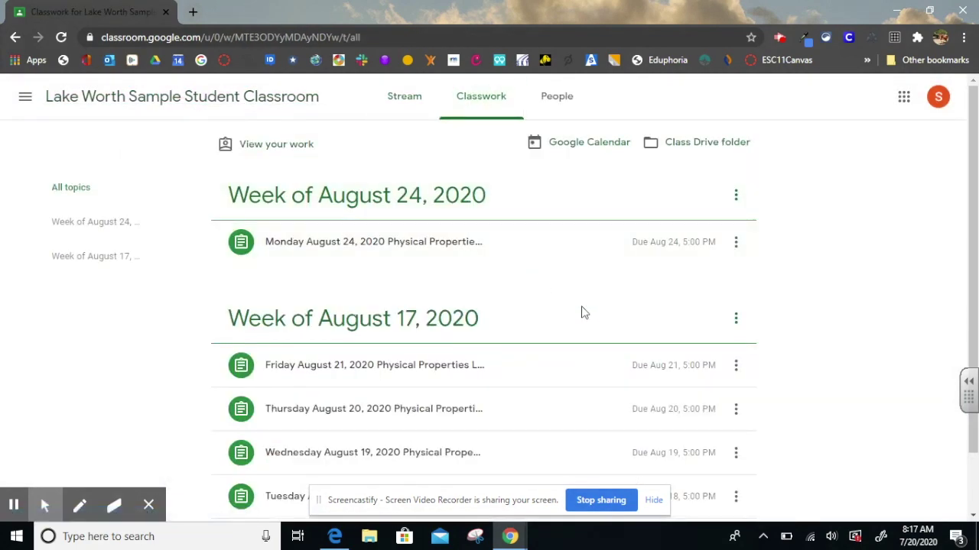
scroll(786, 360, "down", 2)
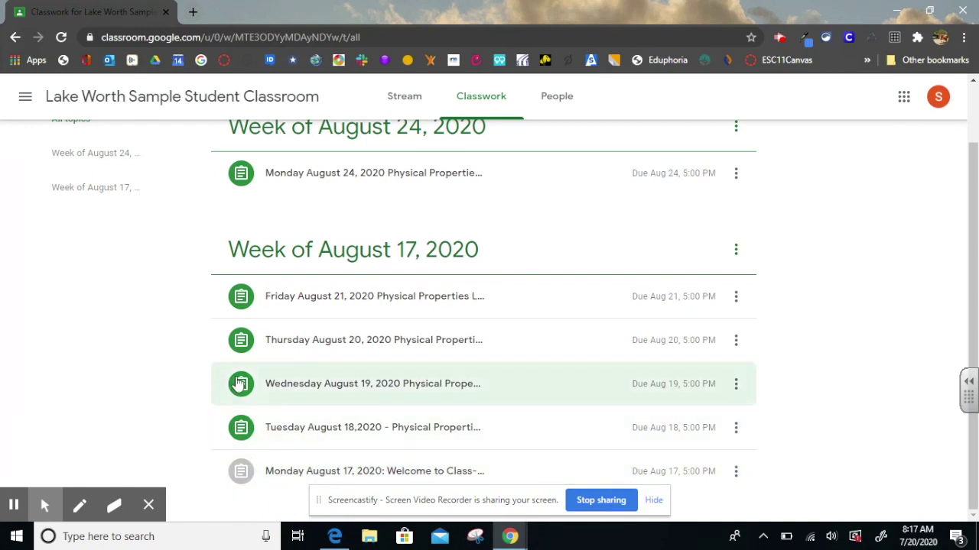
left_click(268, 436)
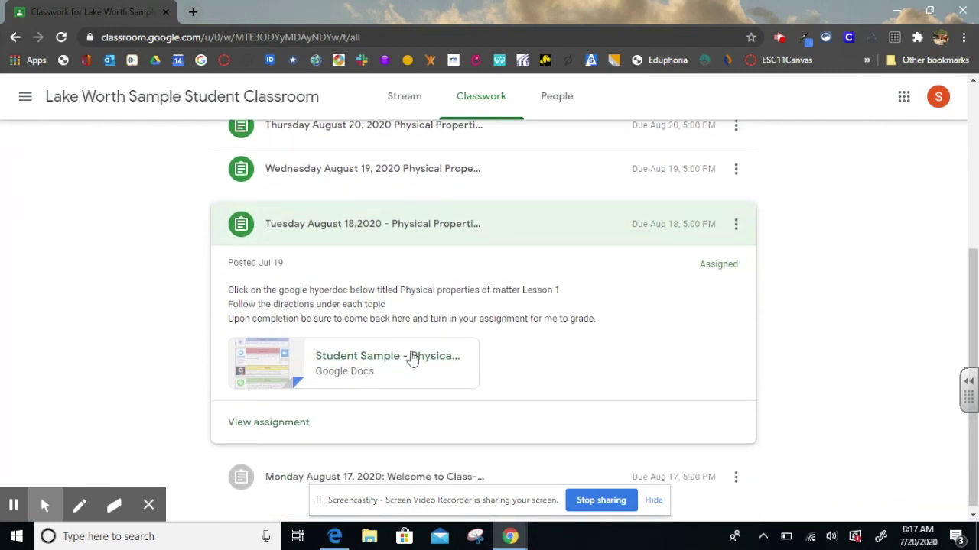
left_click(272, 426)
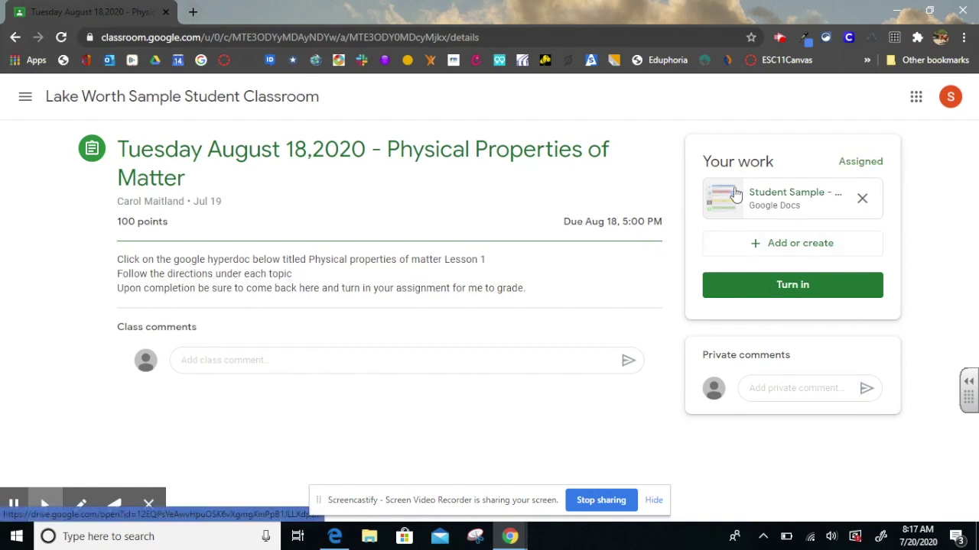
Open the attached hyperdoc and follow the Quizizz icon's link to the Physical Properties Vocab quiz
left_click(734, 203)
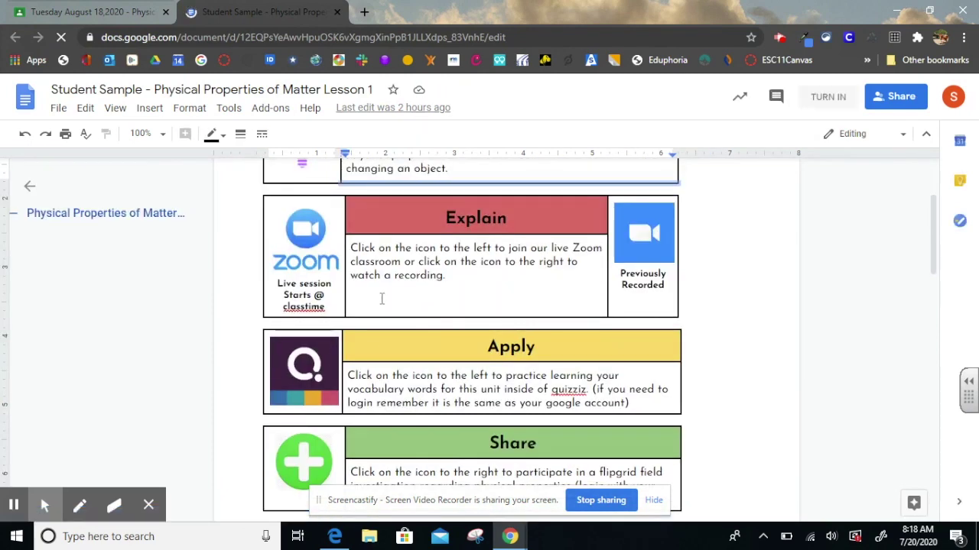
left_click(324, 395)
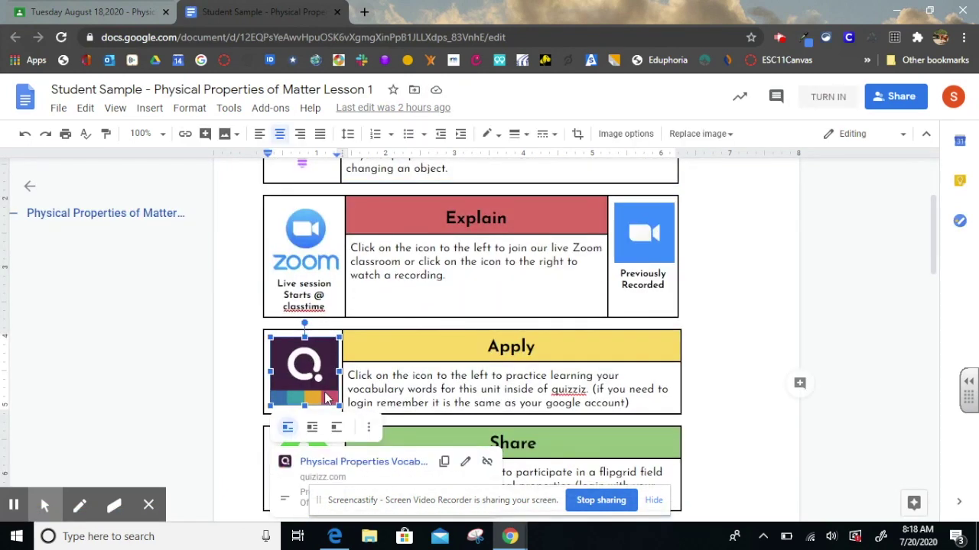
left_click(348, 463)
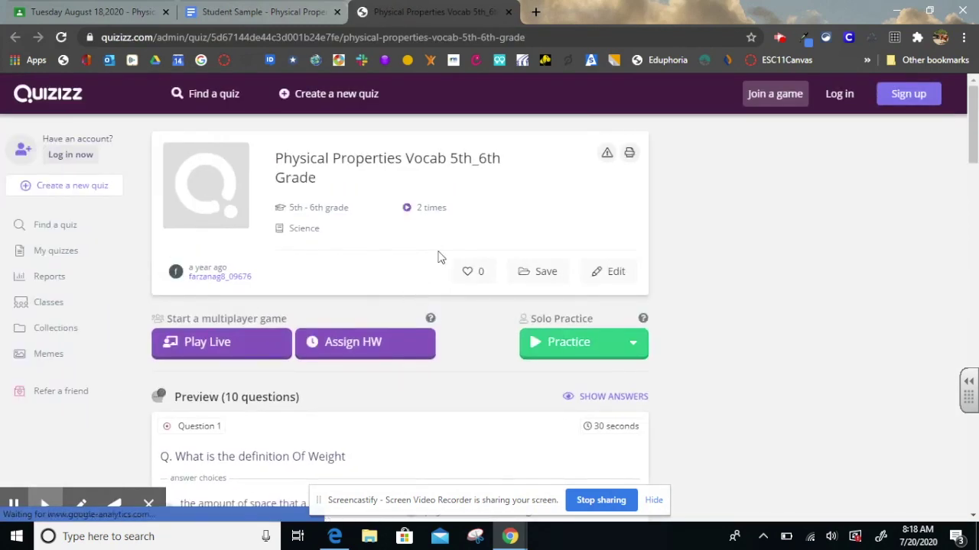
left_click(508, 12)
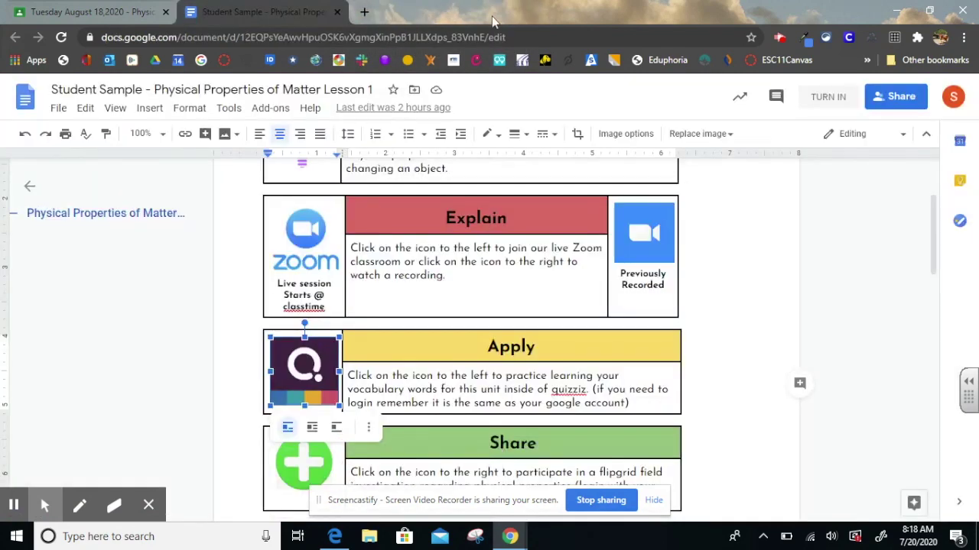
Back in Classwork, expand the Wednesday August 19 assignment and preview its Example slides
left_click(338, 12)
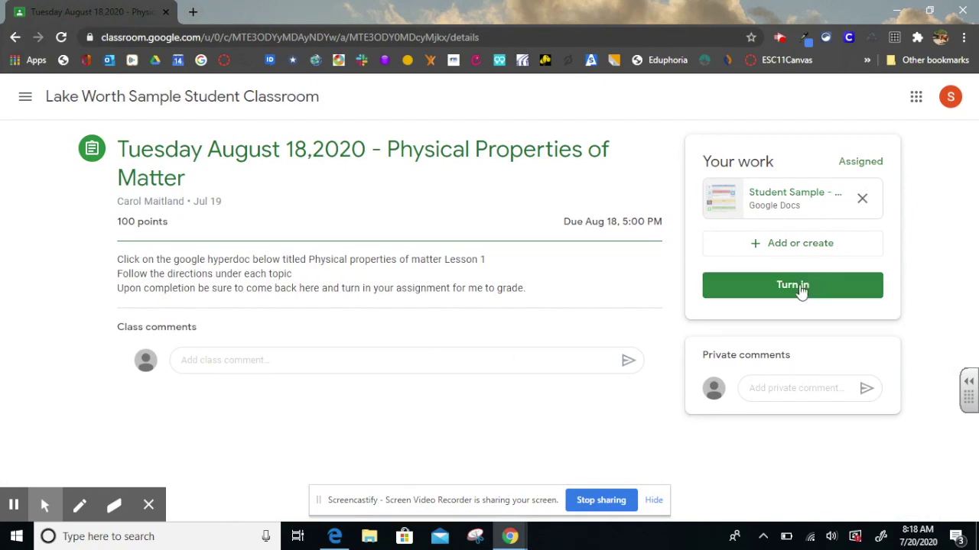
left_click(227, 96)
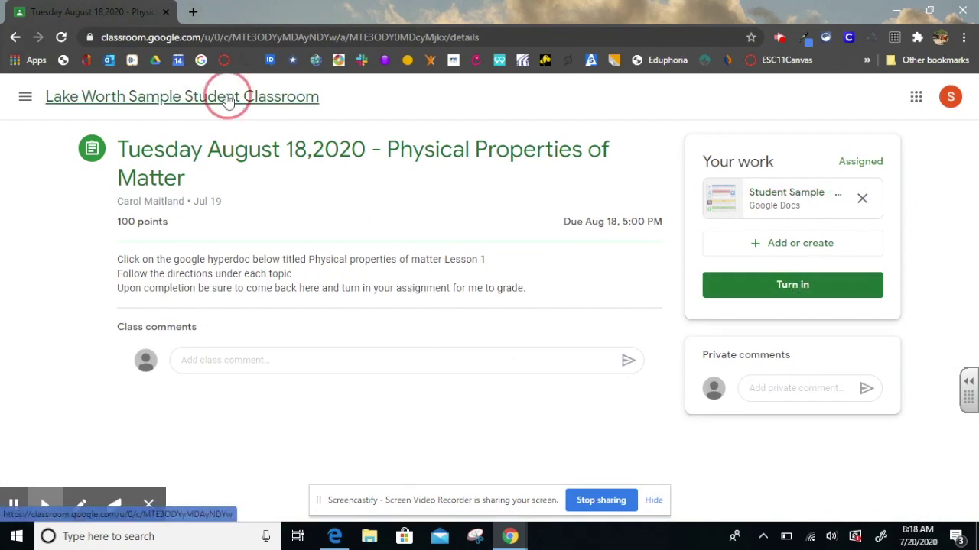
left_click(497, 111)
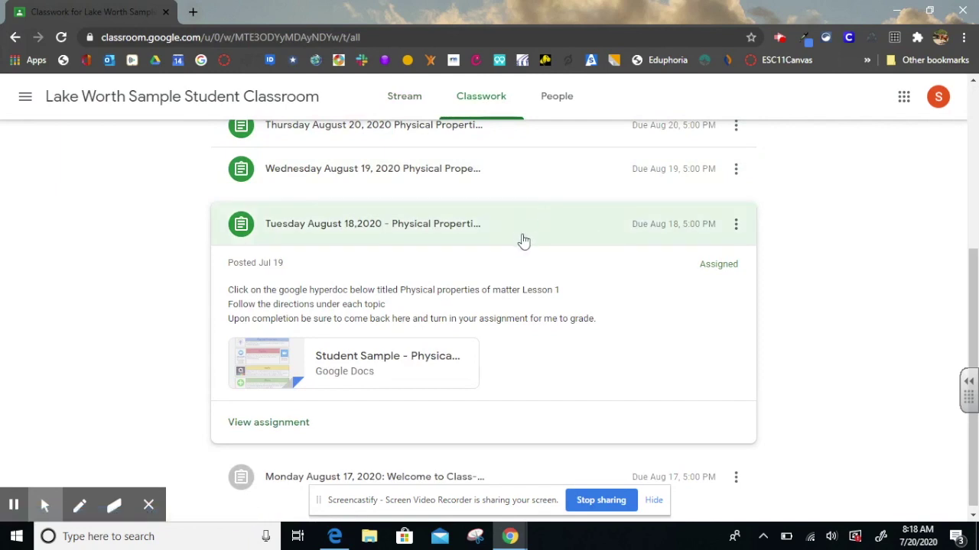
left_click(508, 256)
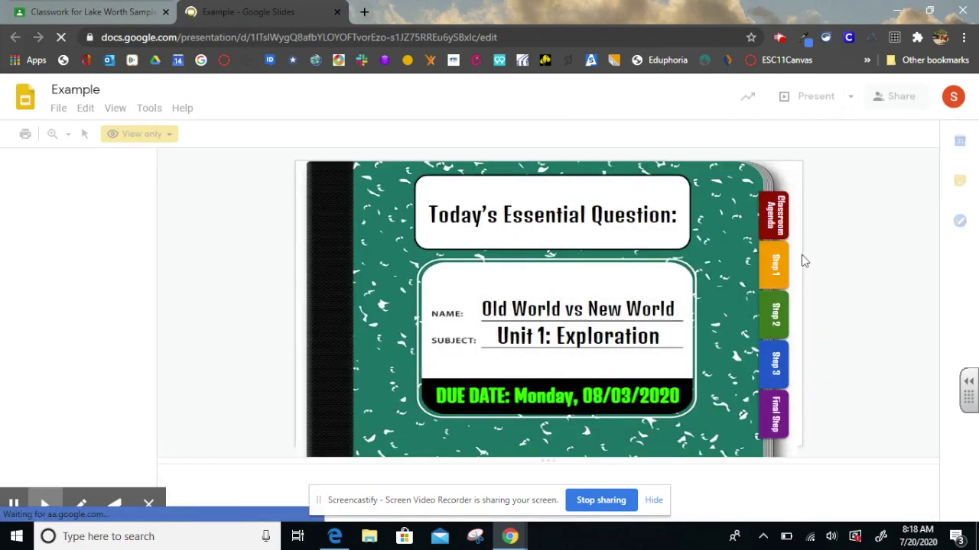
mouse_move(778, 315)
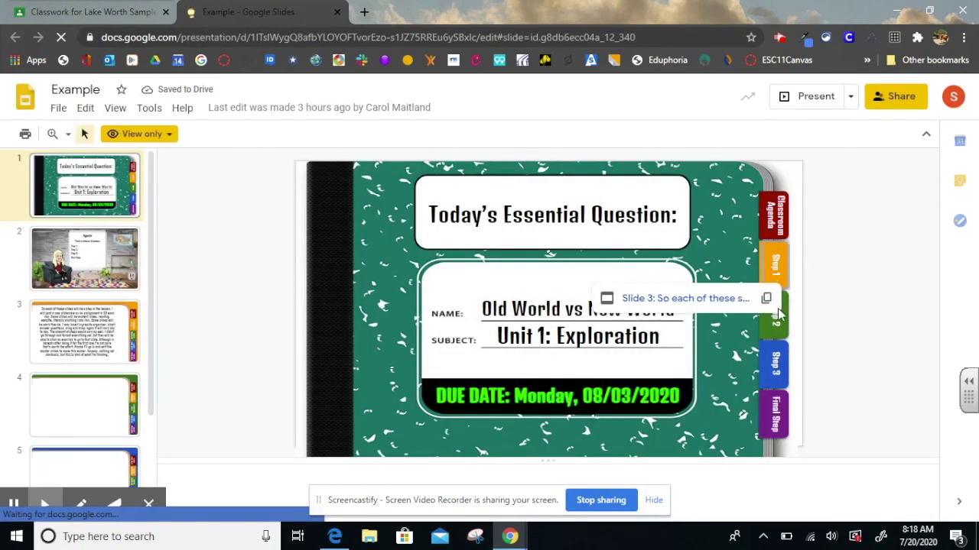
left_click(337, 12)
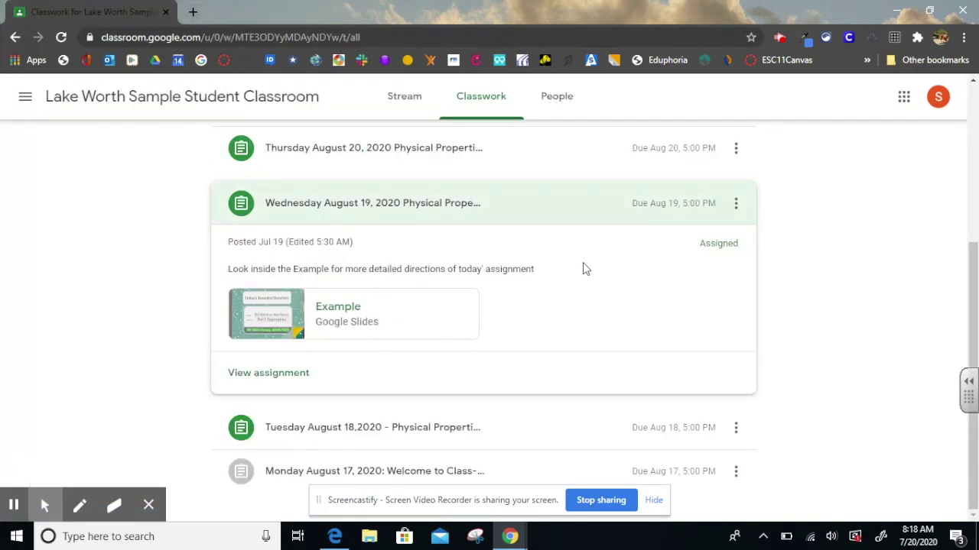
Mark the Wednesday August 19 Lesson 2 assignment as done without attaching work
left_click(291, 373)
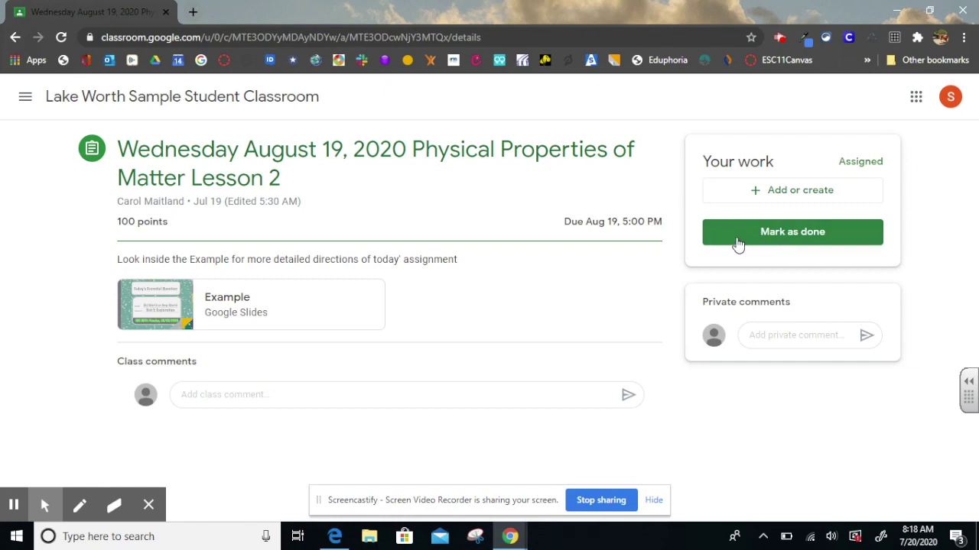
left_click(739, 238)
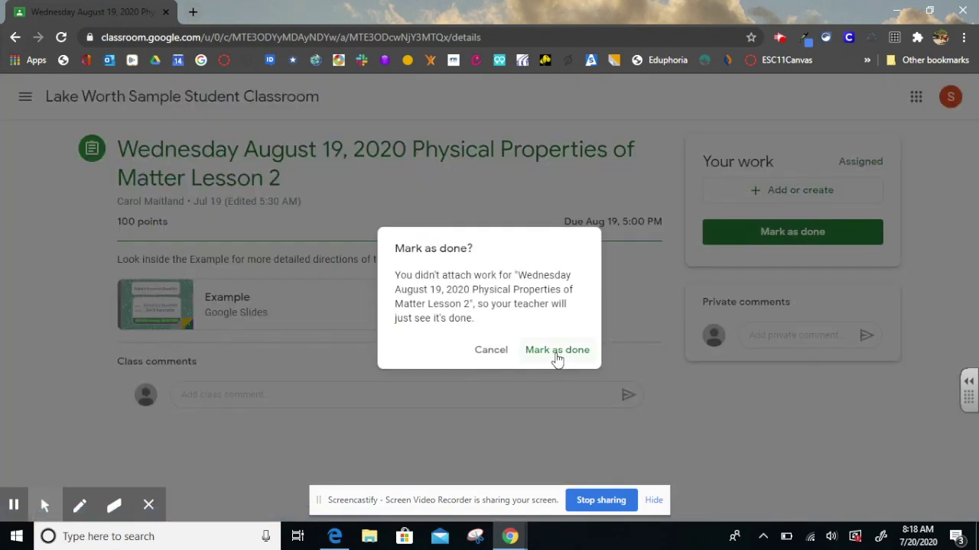
left_click(557, 354)
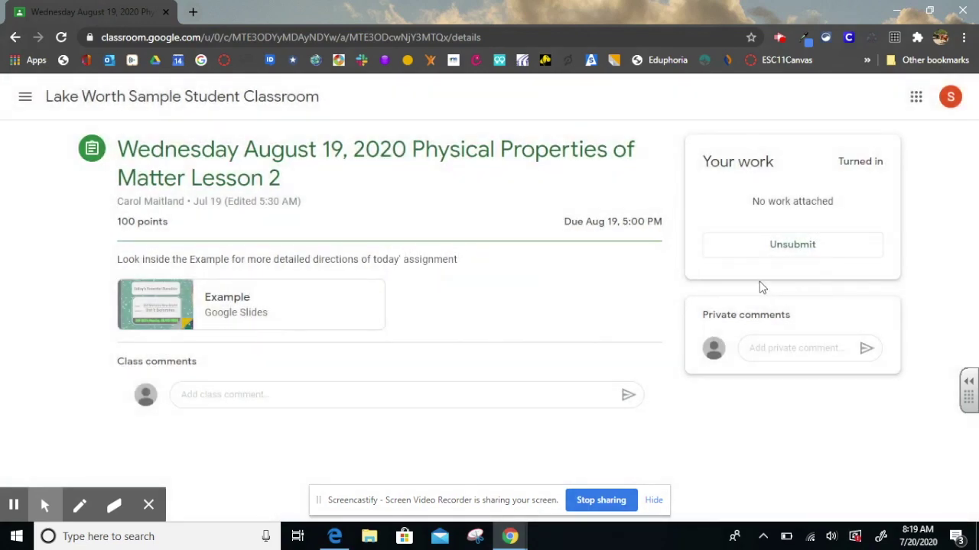